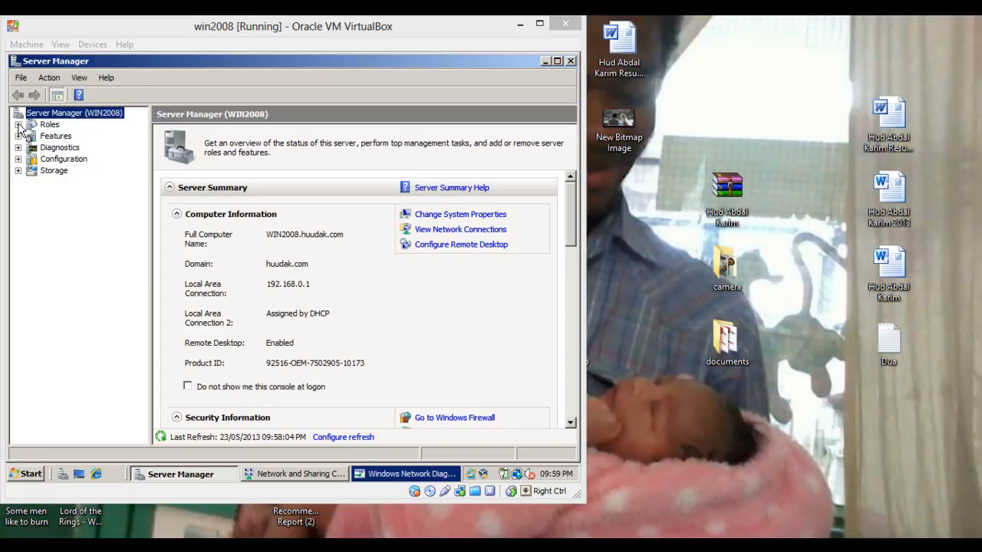
Step: Expand the Roles node in Server Manager and close the Windows Network Diagnostics window
click(18, 125)
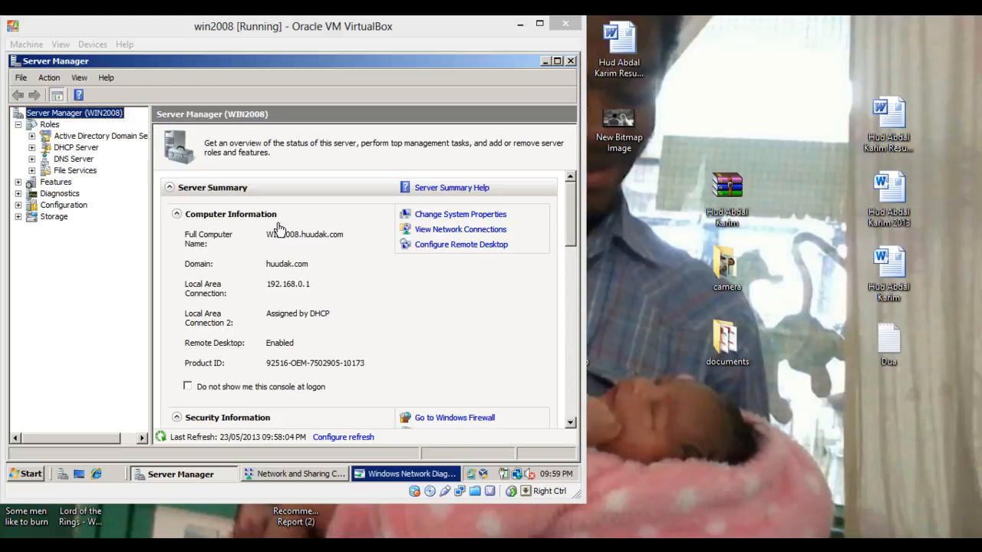
right_click(385, 471)
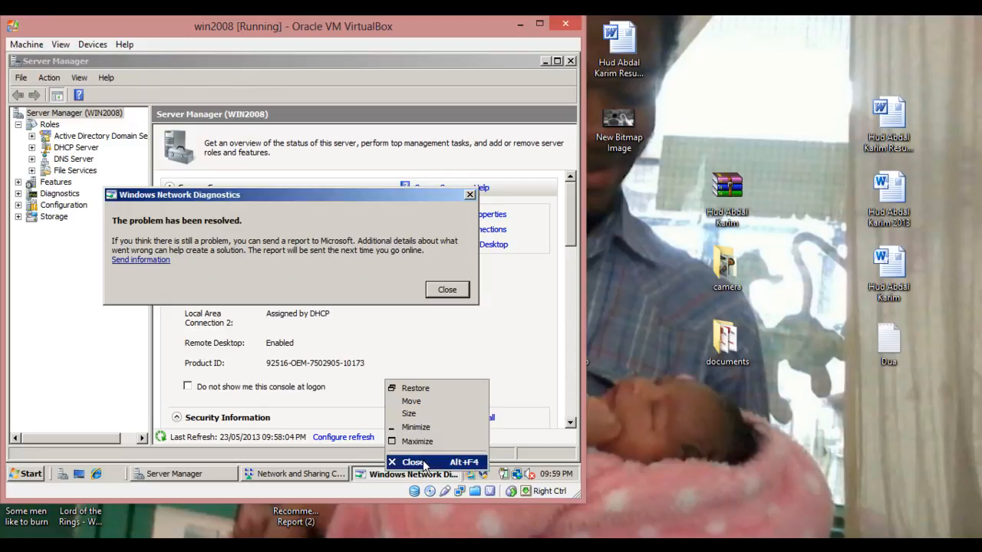
click(412, 462)
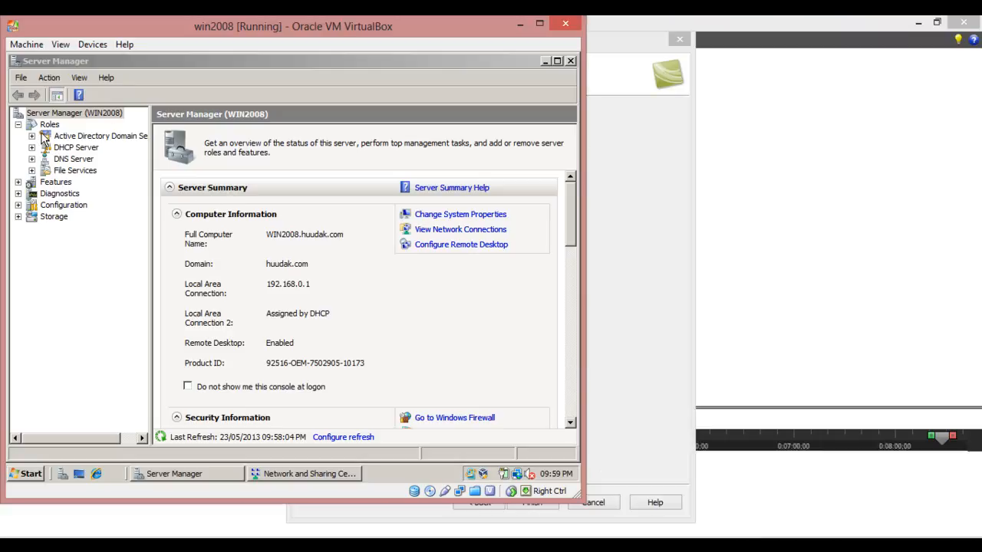
Step: Start adding a role to the server and select Web Server (IIS) as the role to install
click(47, 125)
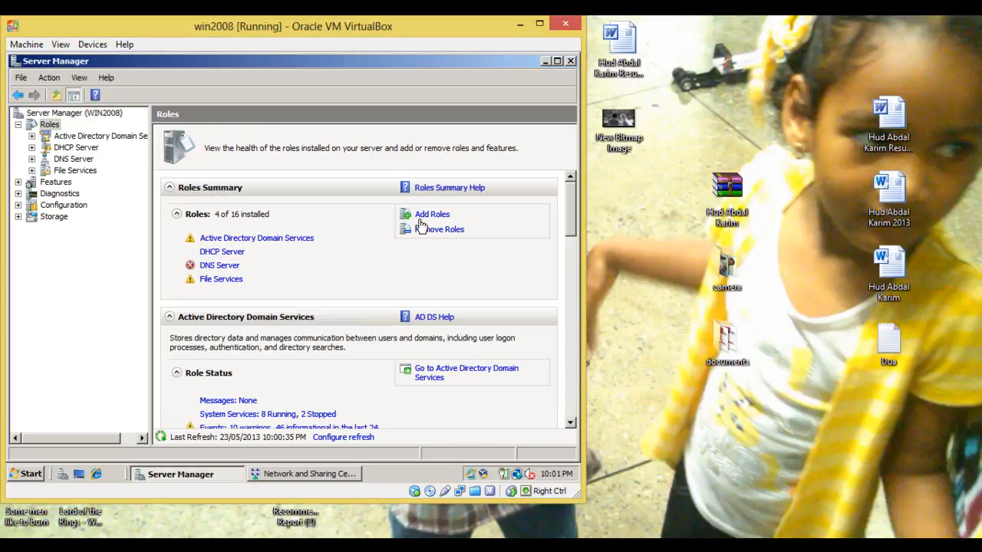
click(419, 217)
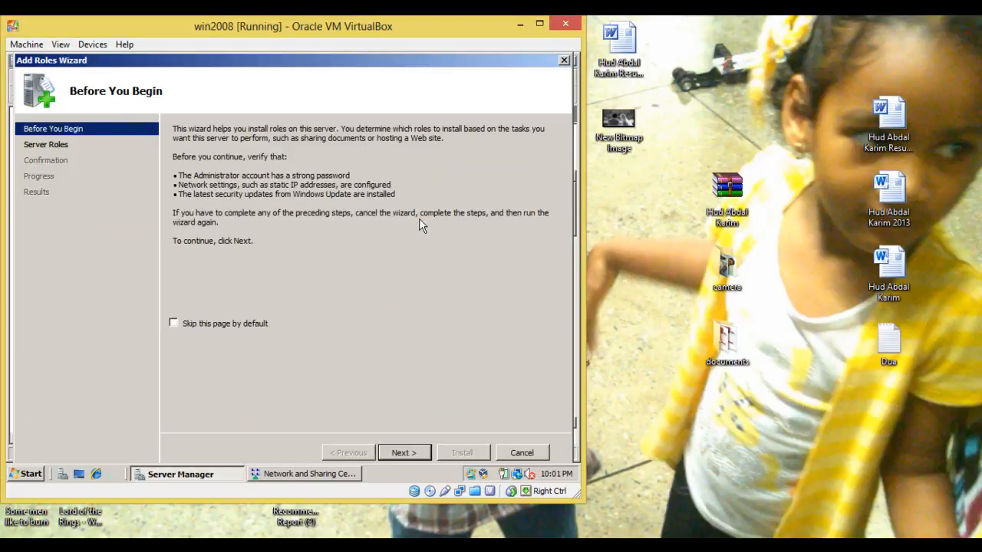
click(404, 452)
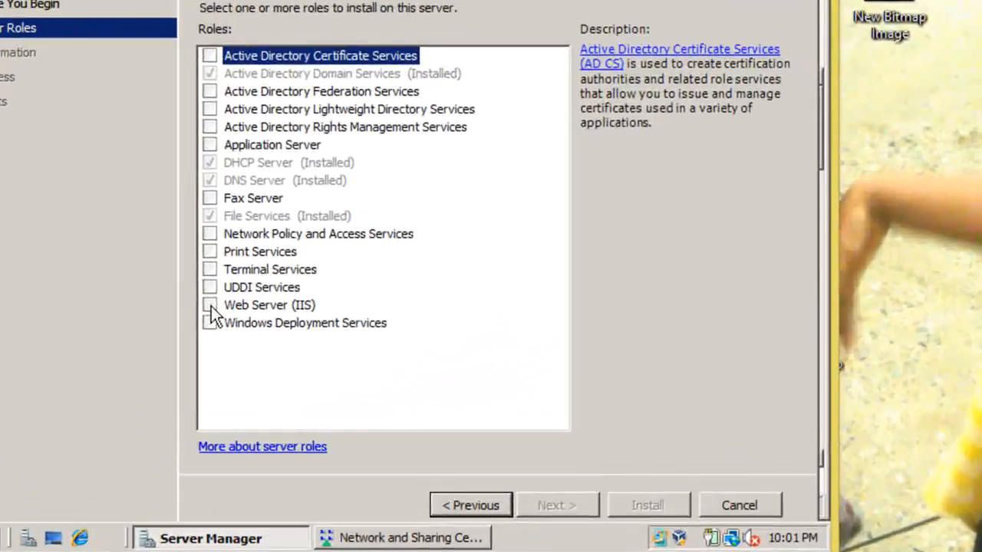
click(179, 323)
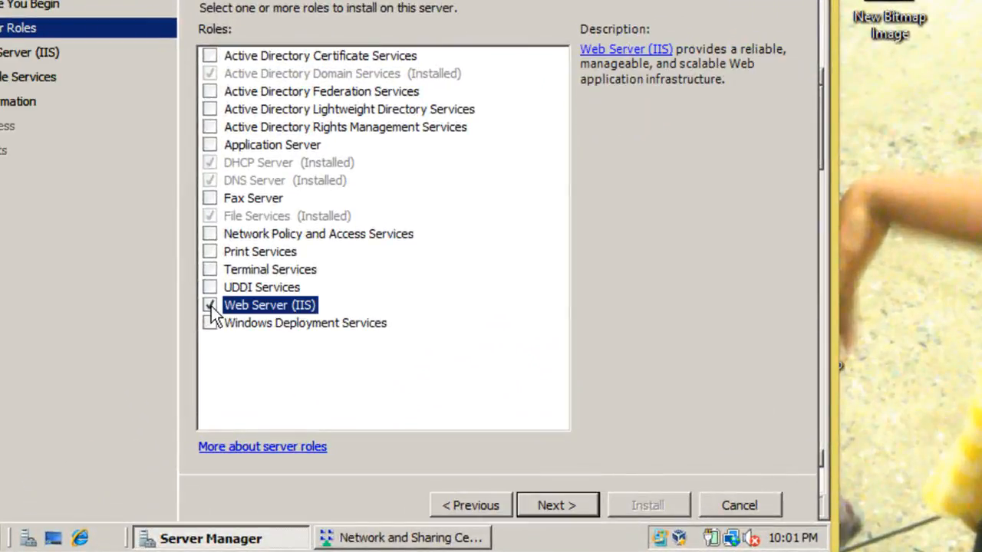
Step: Keep the default Web Server (IIS) role services and start the installation
click(552, 499)
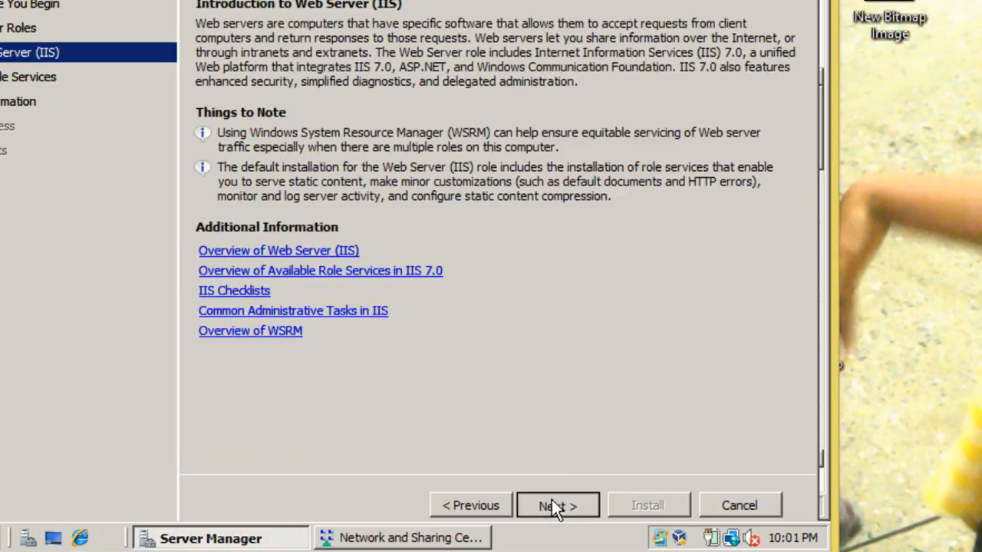
click(551, 499)
drag(564, 92, 564, 59)
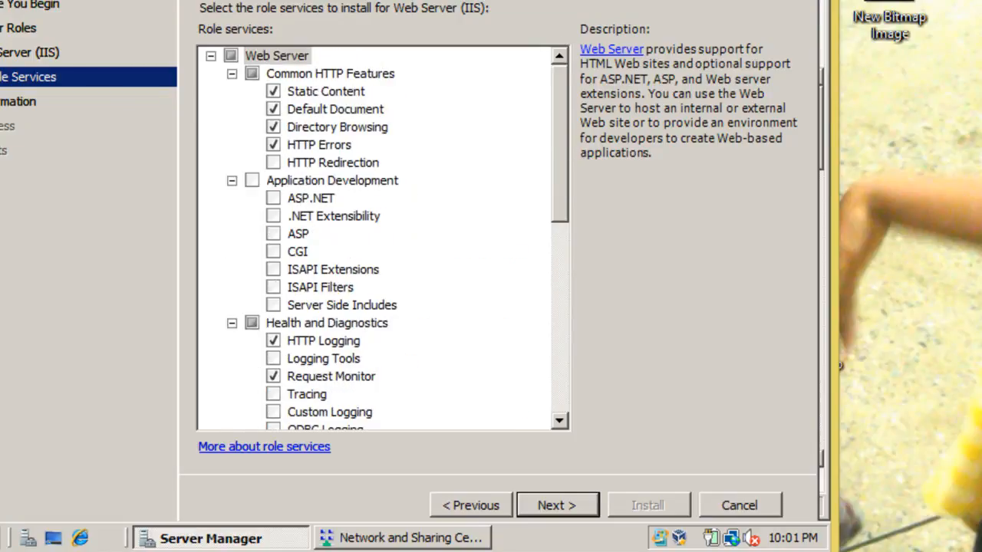
click(569, 502)
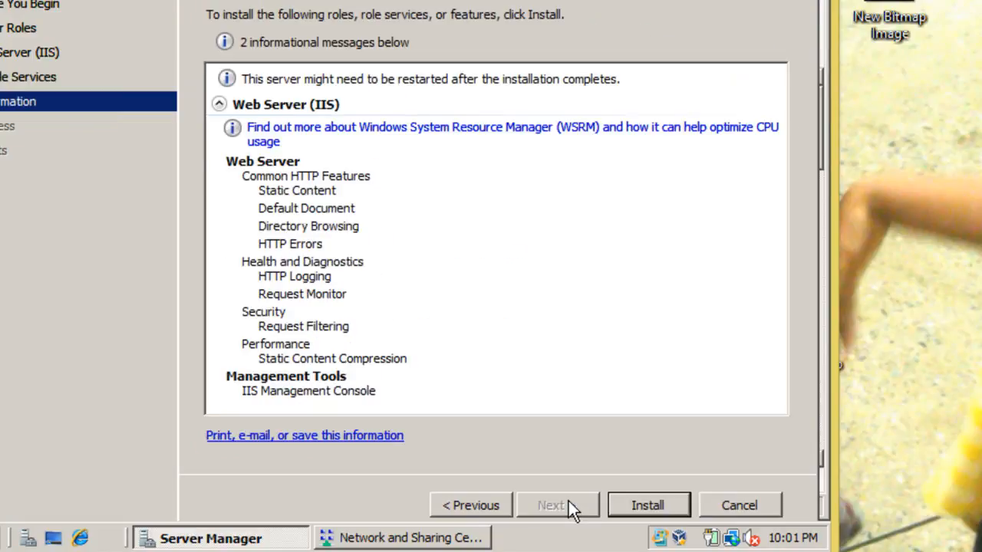
click(633, 509)
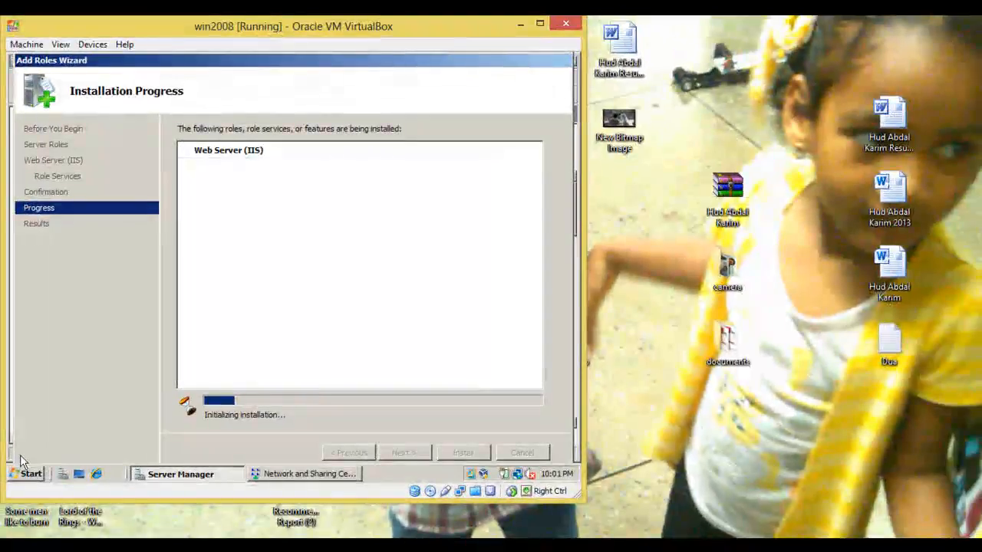
Step: Open DNS Manager and expand the huudak.com zone under the forward lookup zones
click(27, 473)
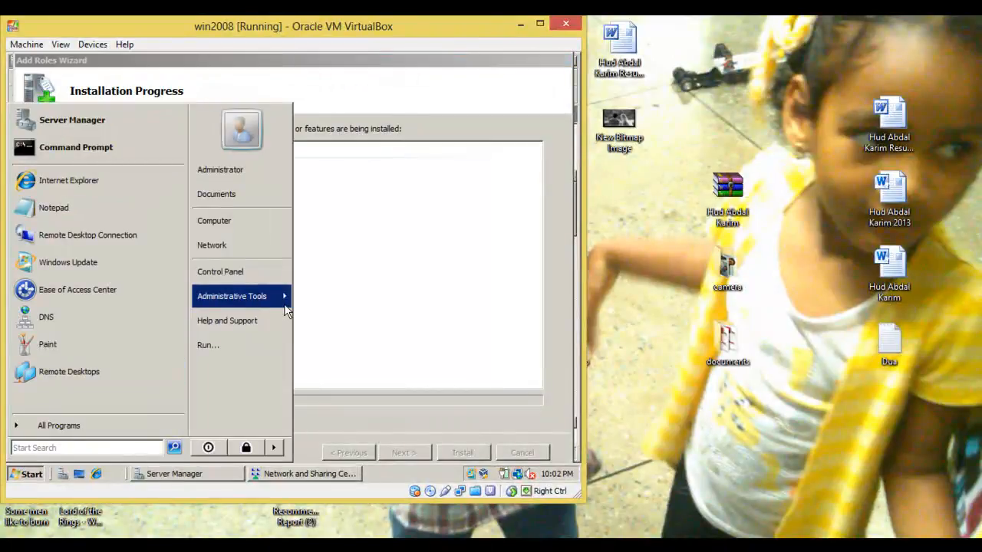
click(106, 319)
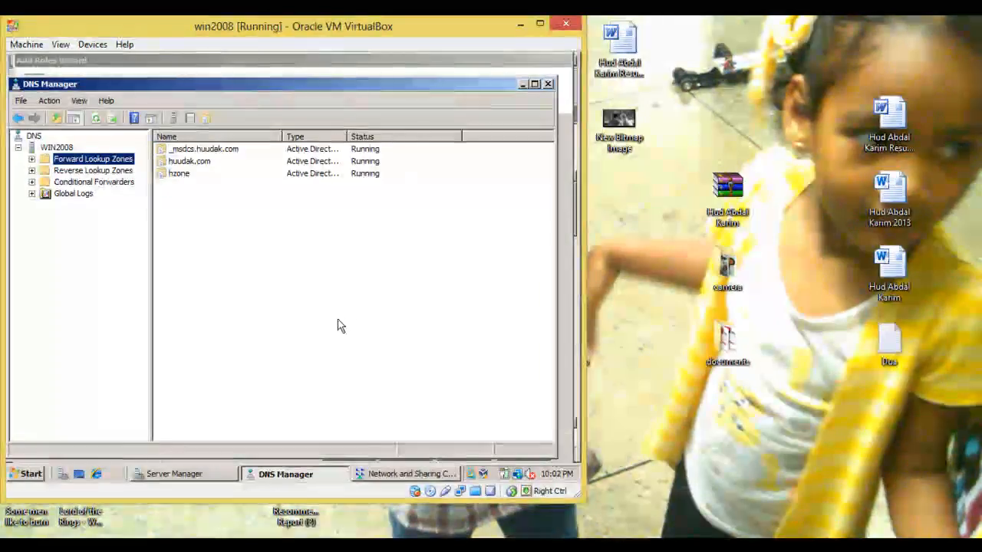
click(35, 171)
click(32, 159)
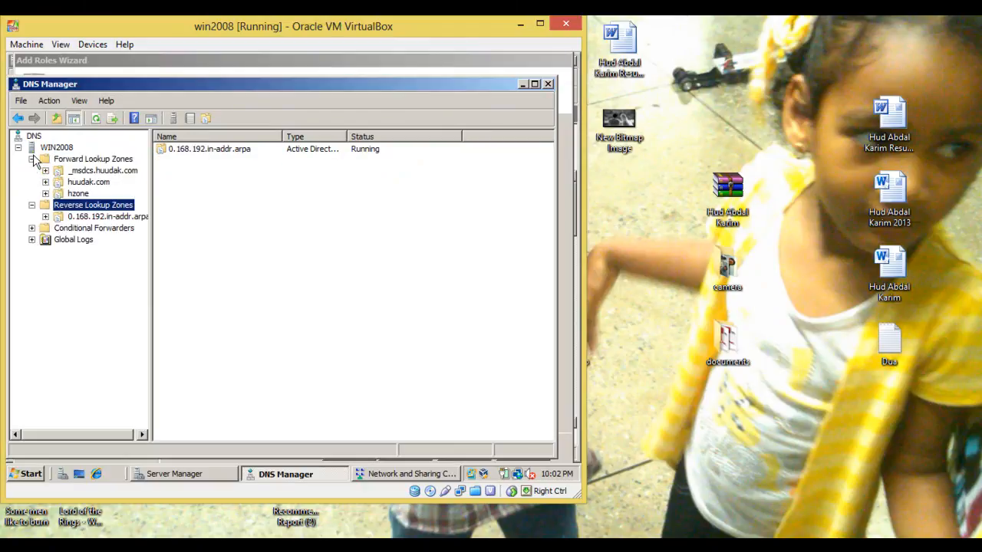
click(72, 184)
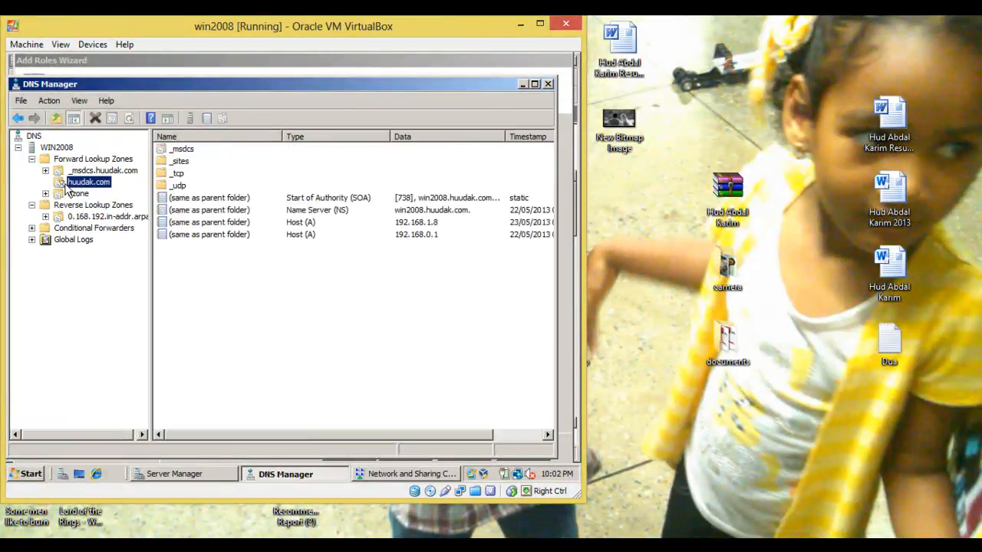
click(46, 182)
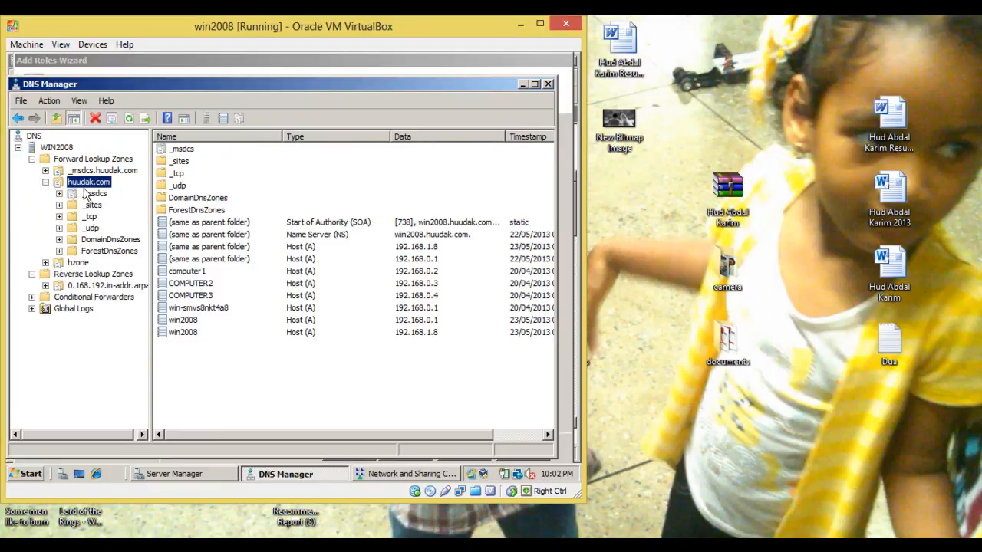
Step: Add a host record named skills with IP address 192.168.0.1 and an associated pointer record to the huudak.com zone
right_click(259, 348)
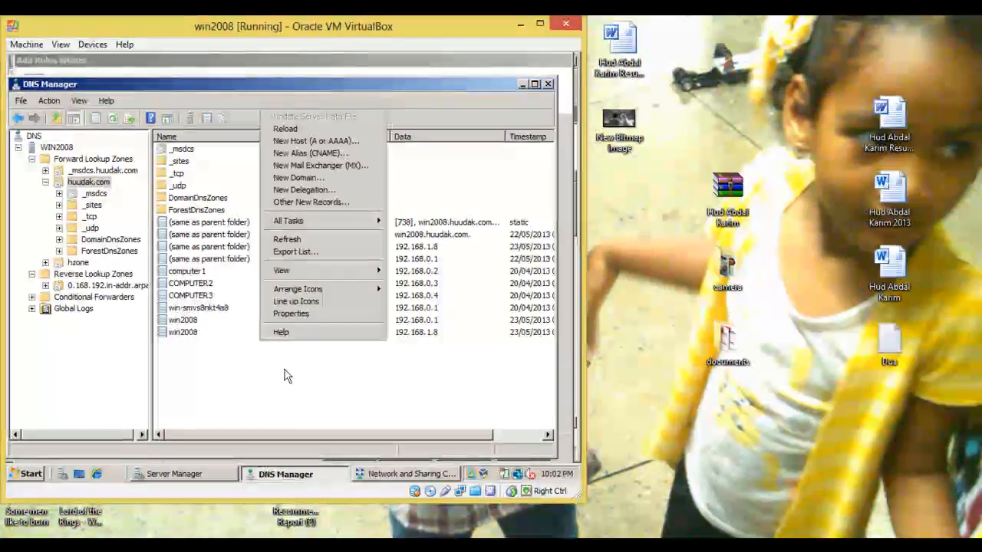
click(346, 142)
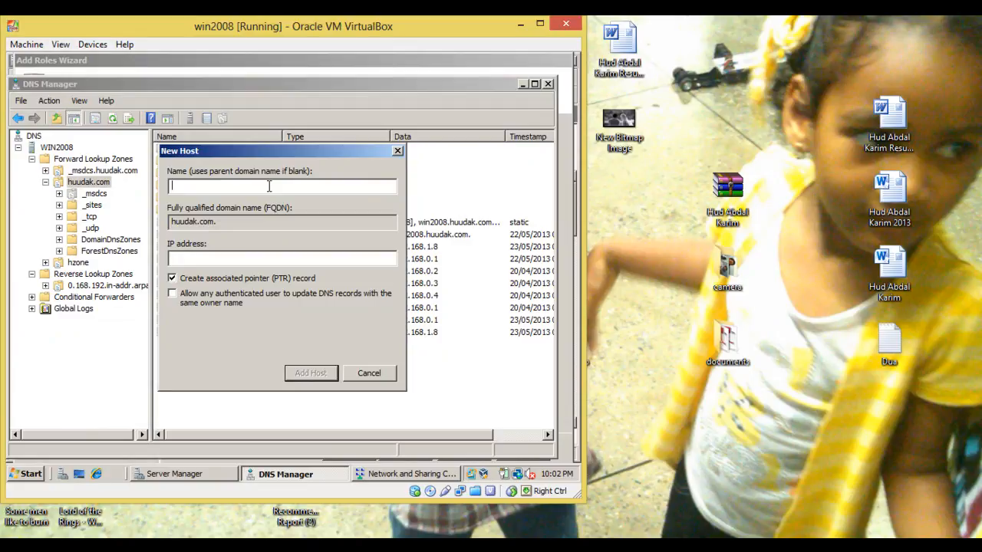
text(skil)
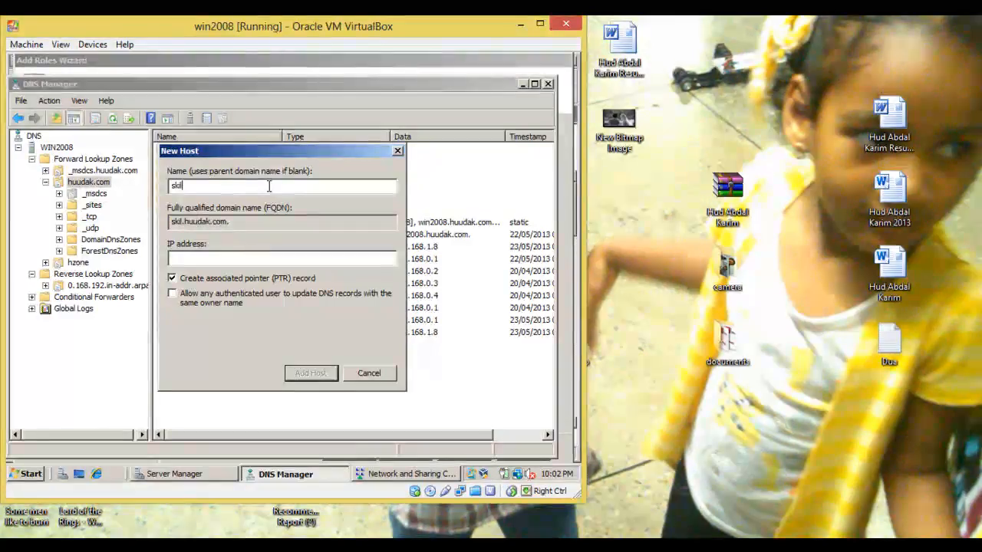
text(ls)
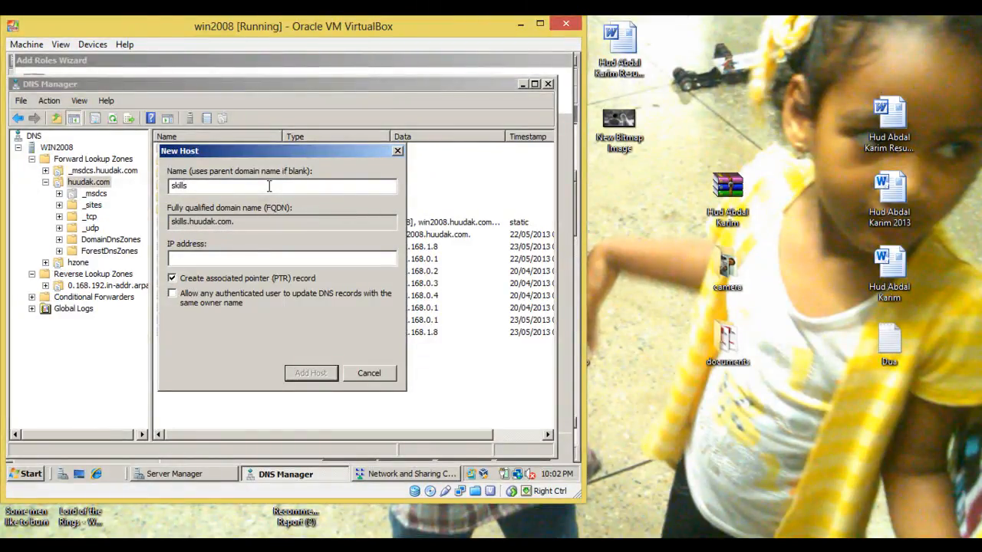
click(246, 258)
text(192.168.0.1)
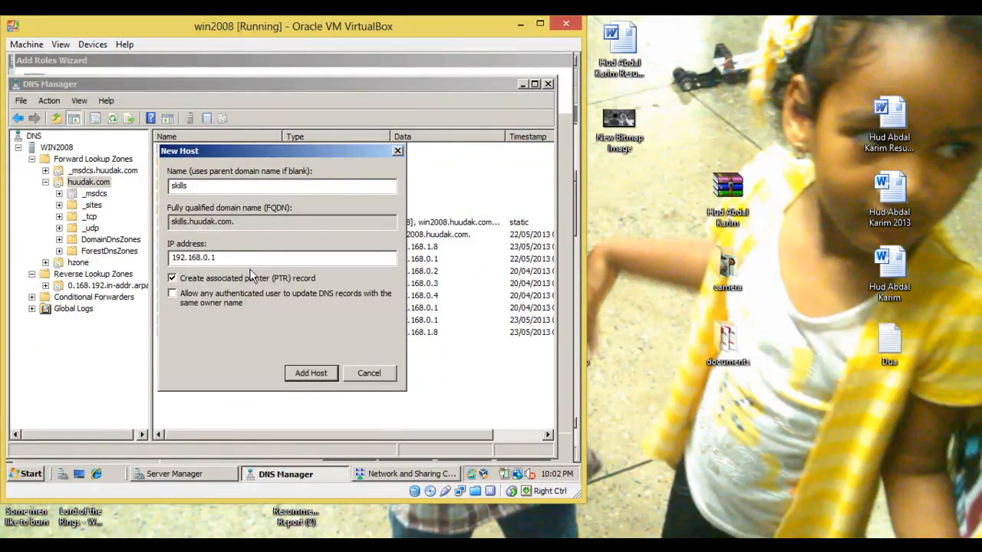
click(306, 380)
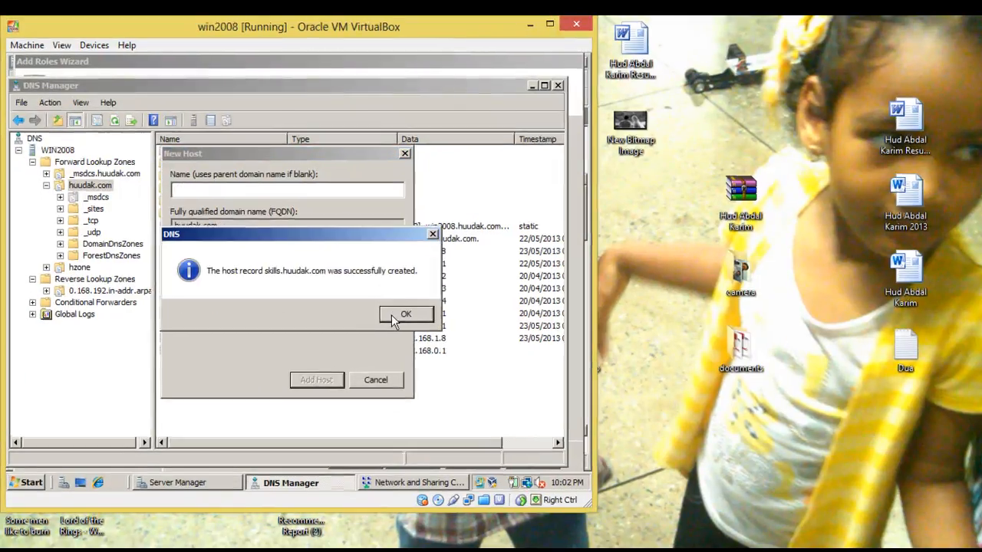
click(384, 309)
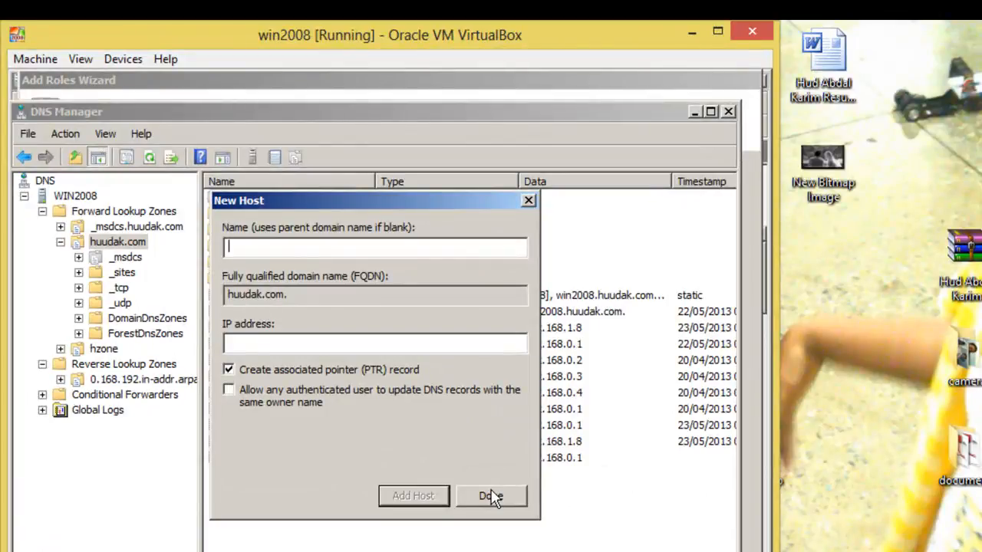
click(492, 496)
Step: Open the inetpub folder on Local Disk (C:)
key(super)
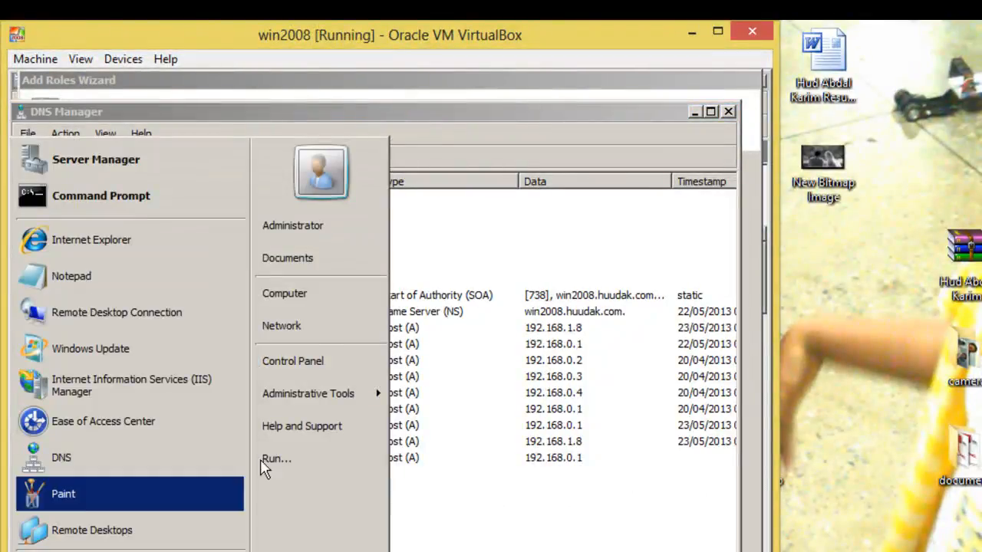
click(334, 290)
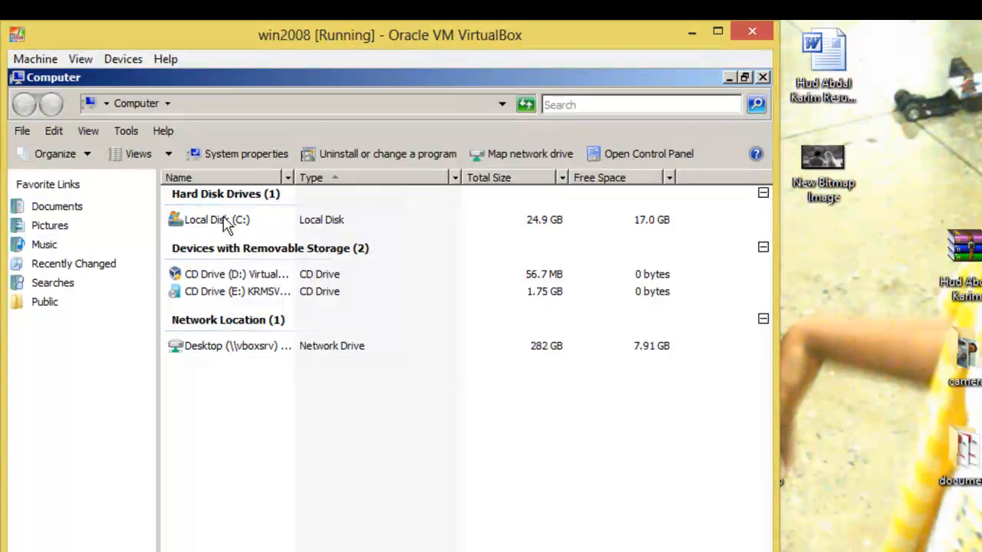
double_click(218, 220)
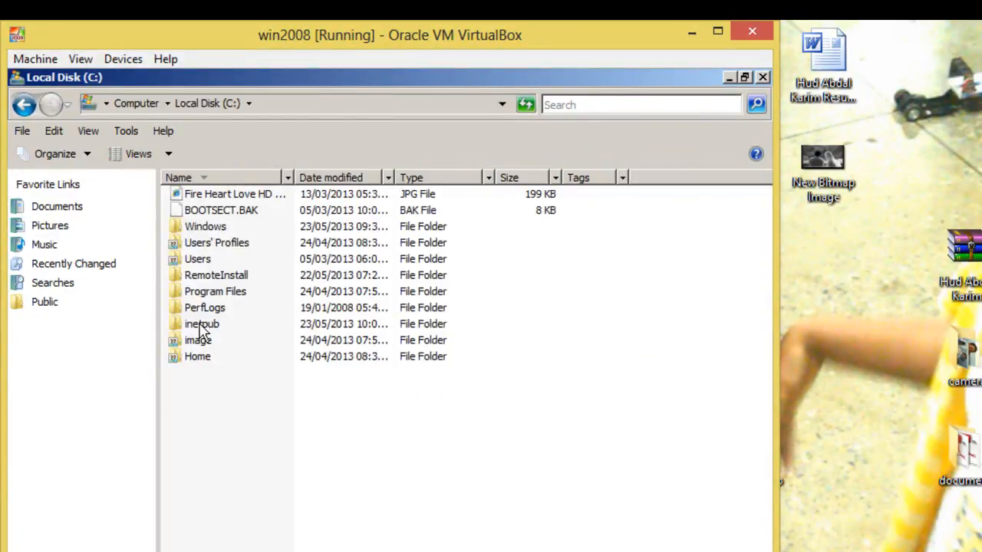
double_click(204, 325)
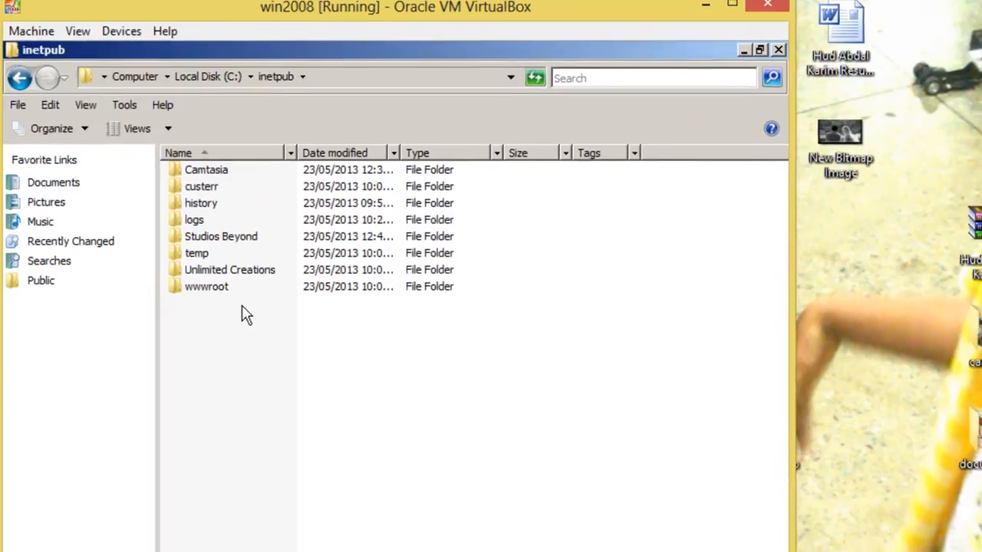
Step: Create a new folder named skills in inetpub and close the folder window
right_click(243, 328)
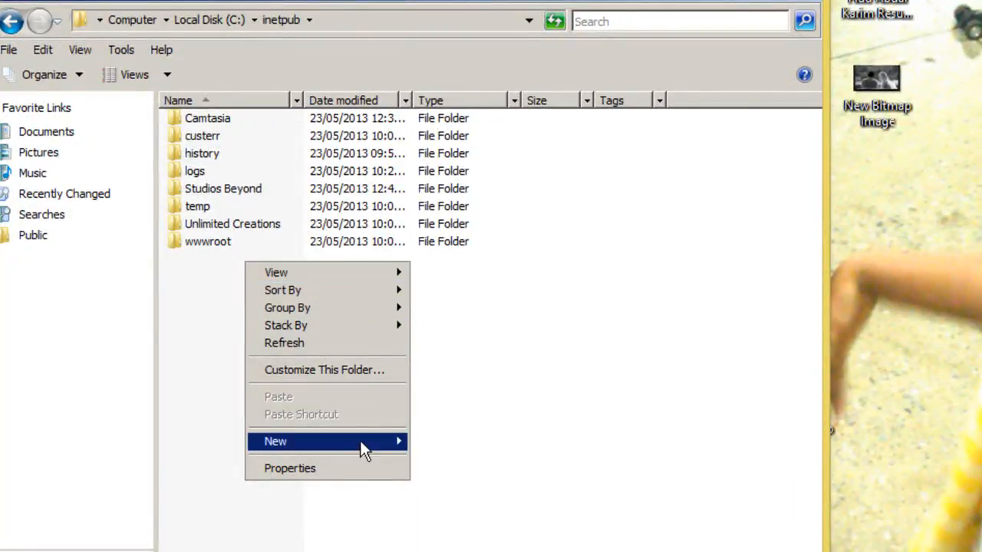
mouse_move(360, 445)
click(441, 442)
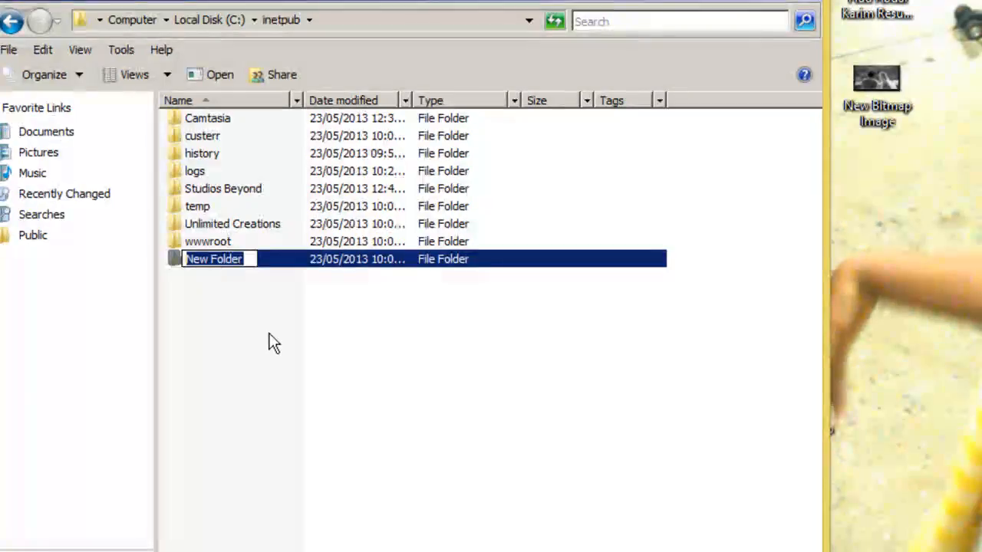
text(skills)
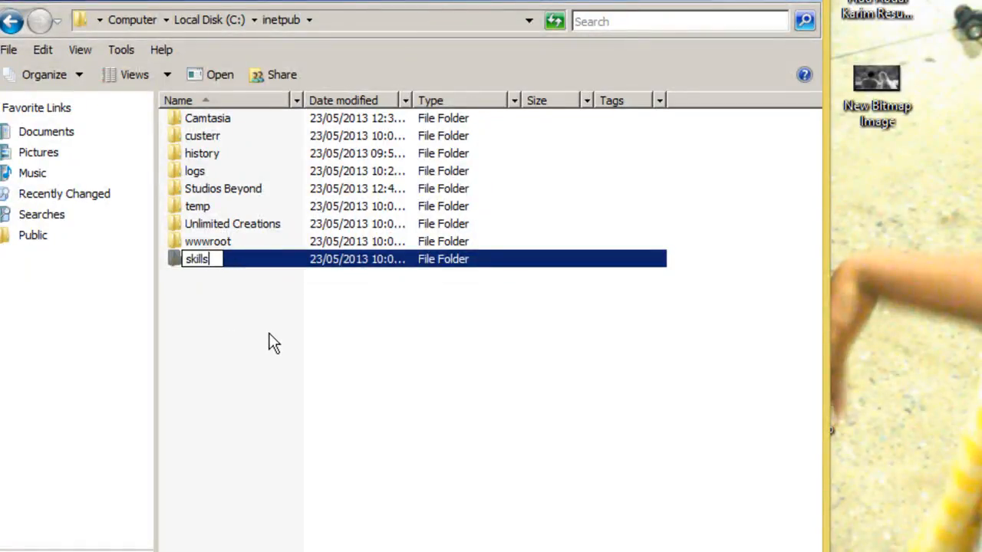
key(Return)
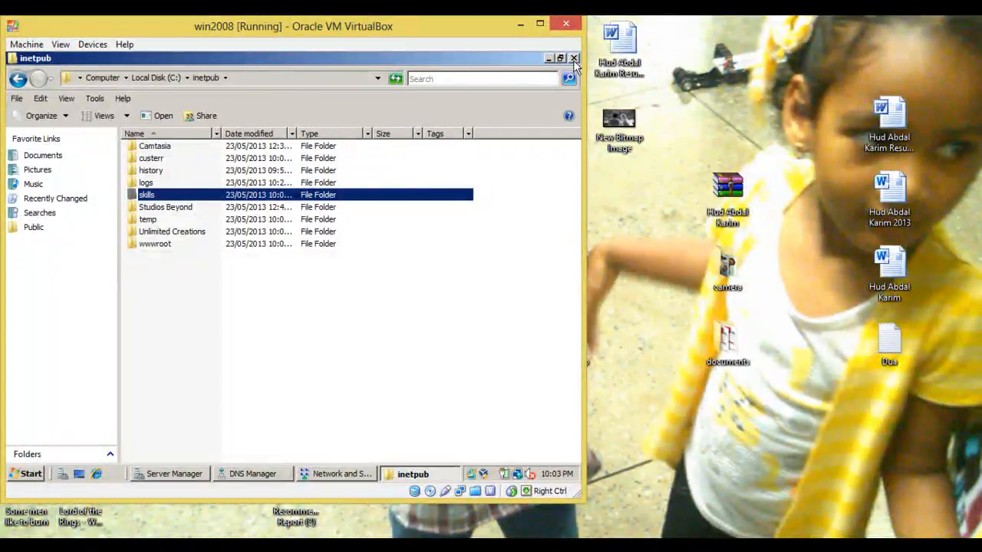
click(663, 33)
Step: Return to the finished Add Roles Wizard and close both it and Server Manager
click(370, 474)
click(299, 476)
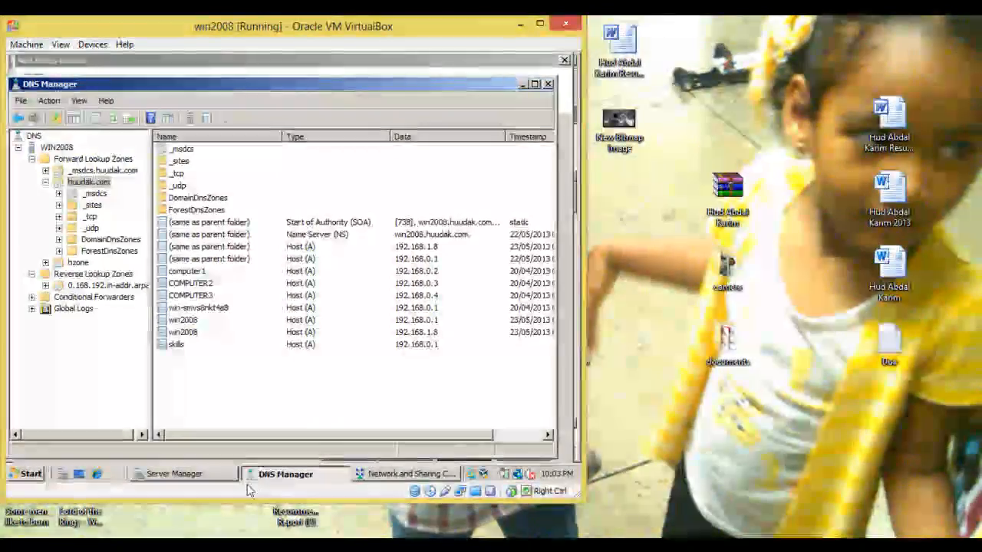
click(215, 476)
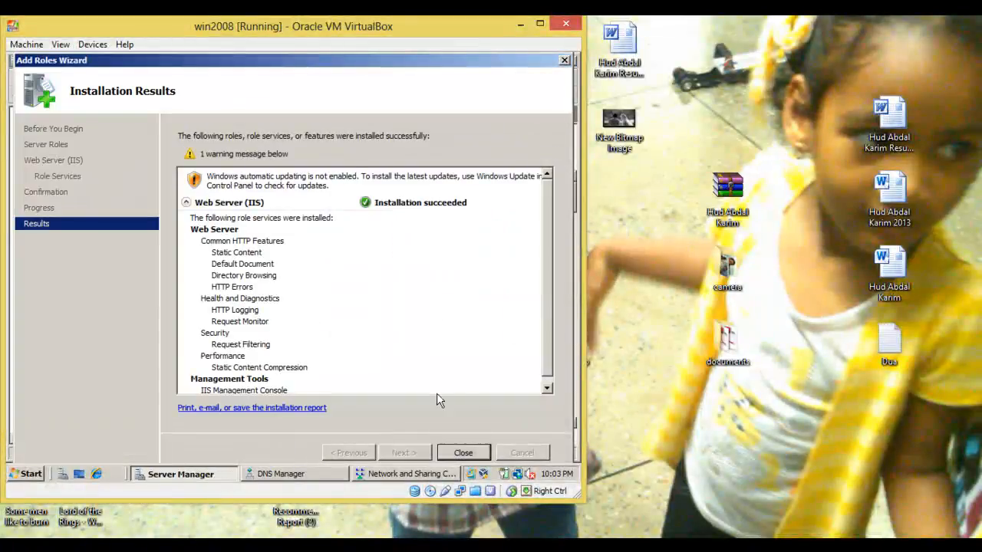
click(463, 453)
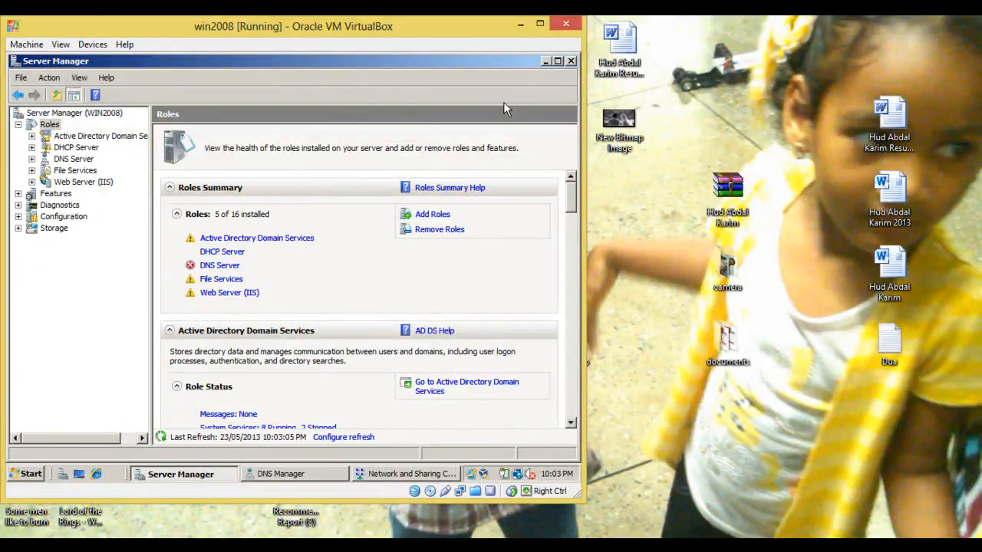
click(571, 61)
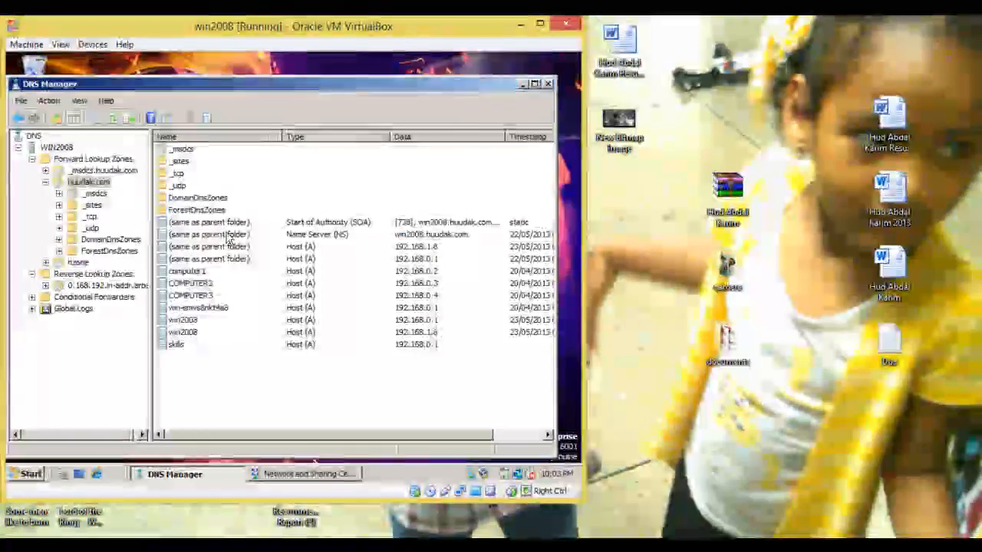
Step: Open Internet Information Services (IIS) Manager maximized and expand the WIN2008 server down to its list of sites
click(29, 473)
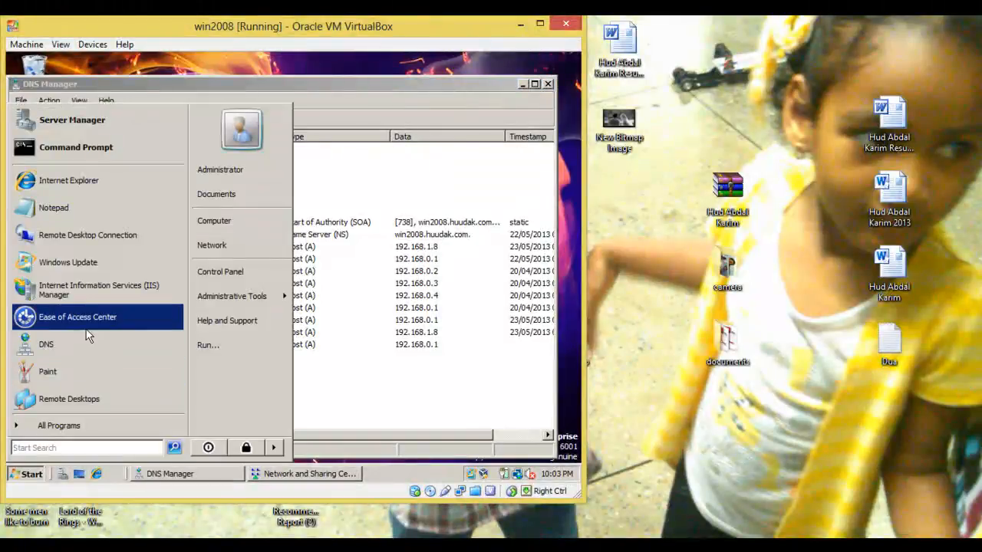
click(104, 299)
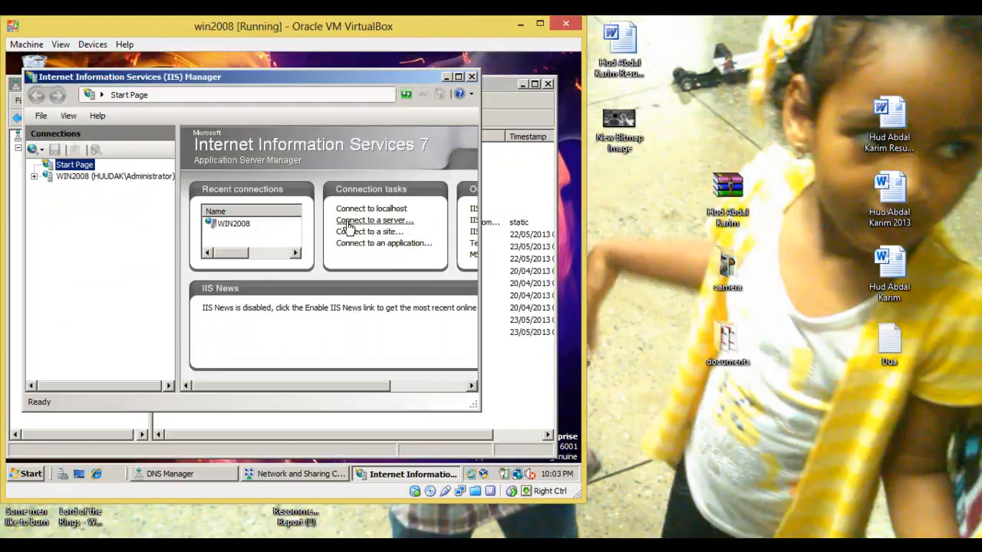
click(458, 77)
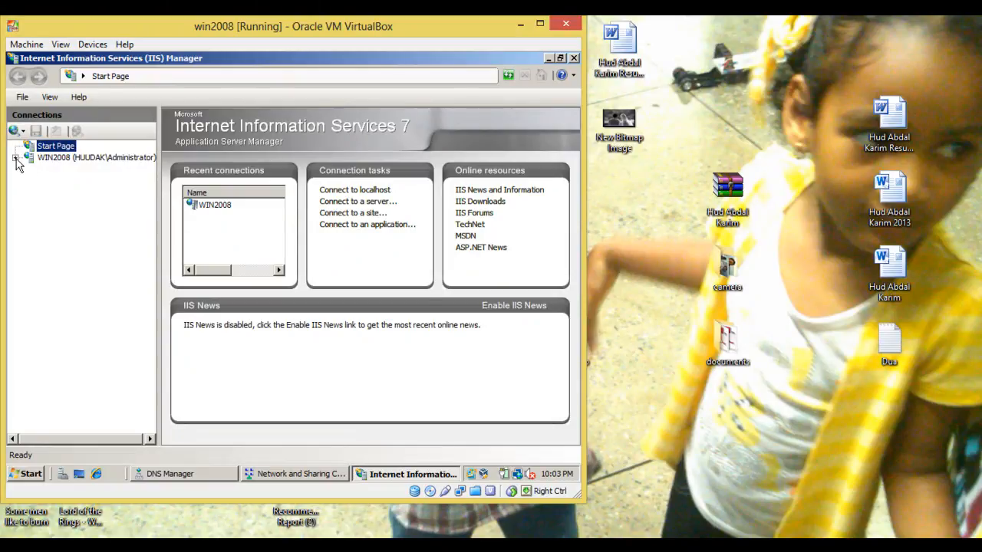
click(15, 158)
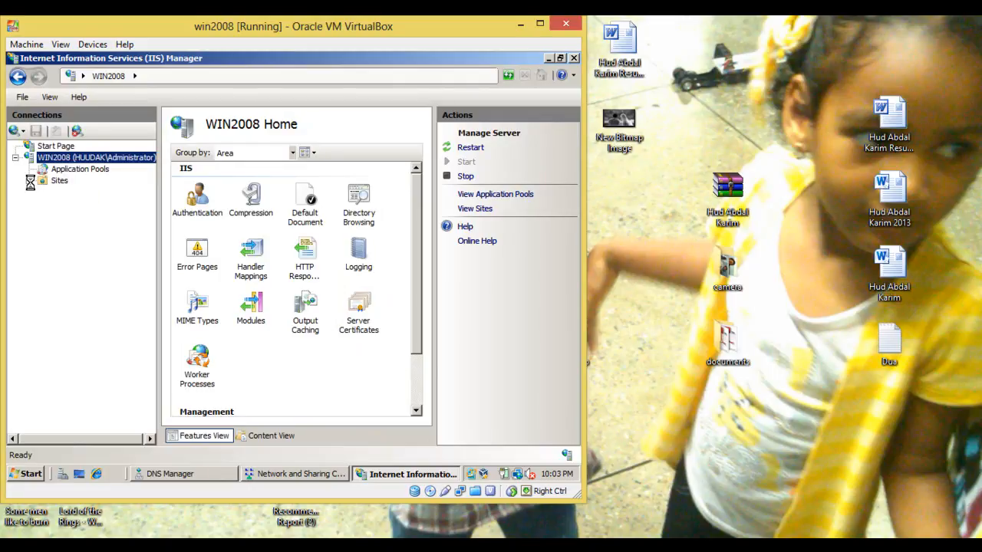
click(30, 181)
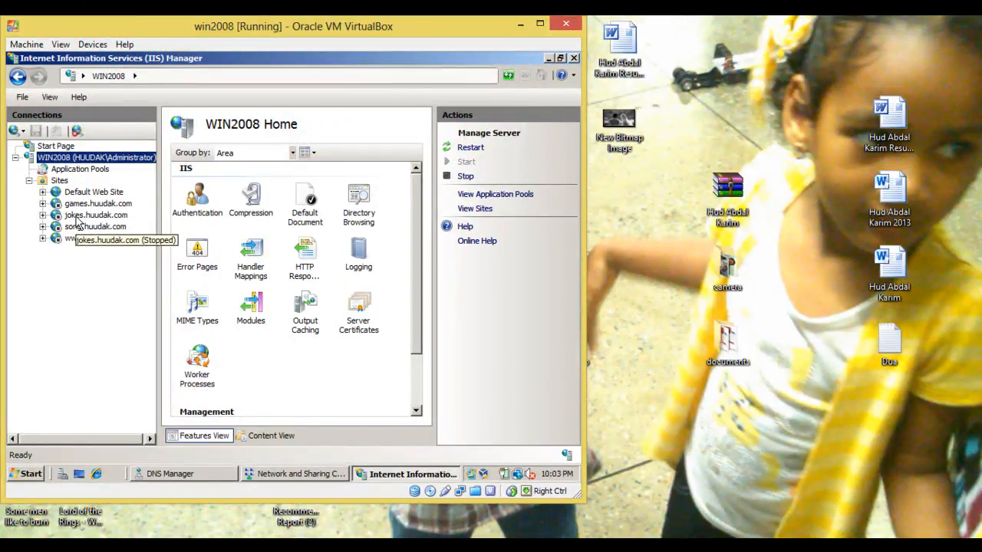
click(80, 194)
right_click(81, 193)
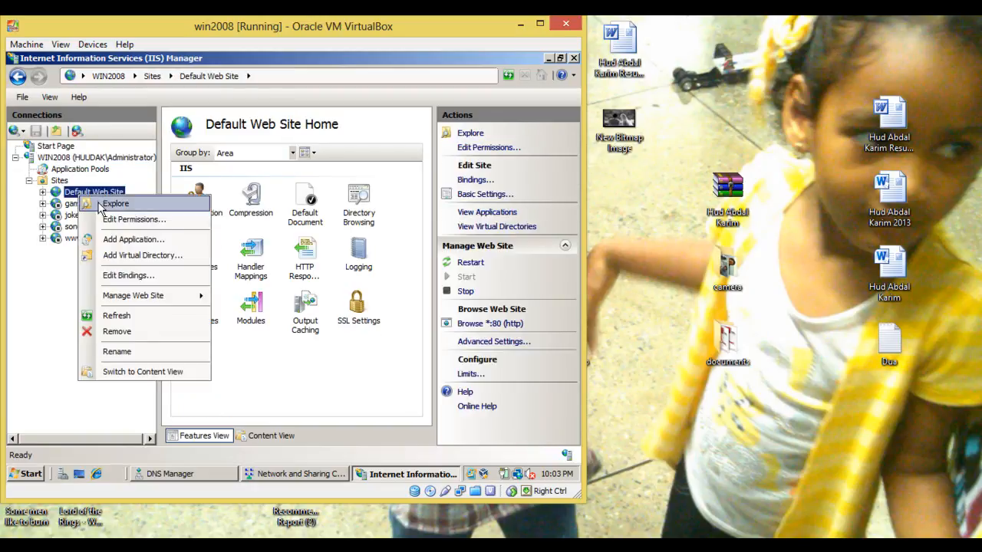
click(59, 181)
right_click(61, 182)
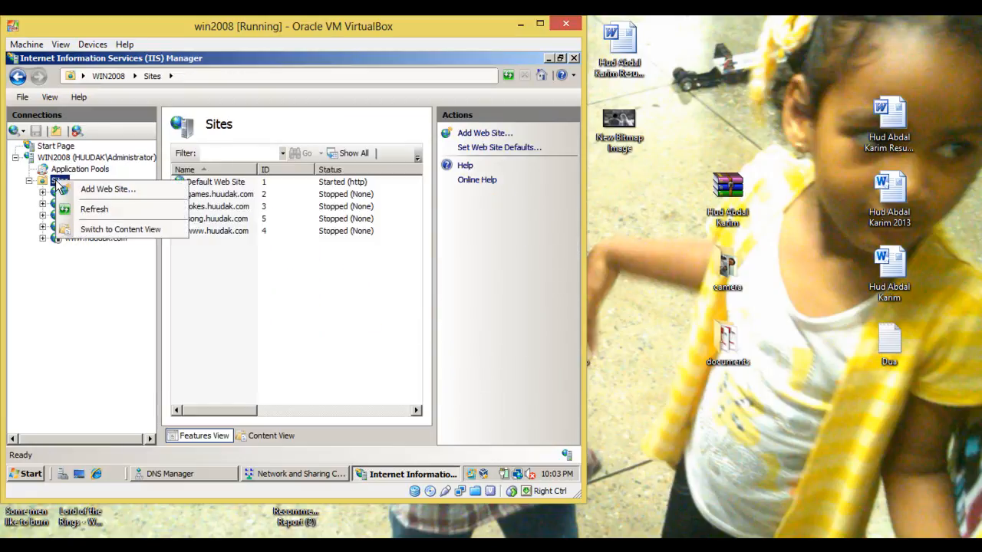
click(79, 199)
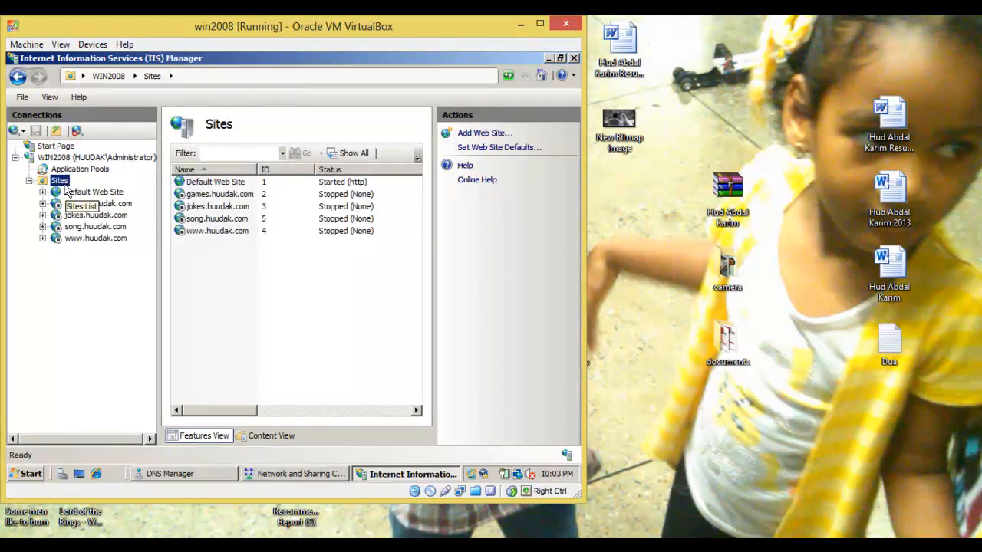
Step: Start adding a web site under Sites and enter Skills as its site name
right_click(65, 184)
click(99, 192)
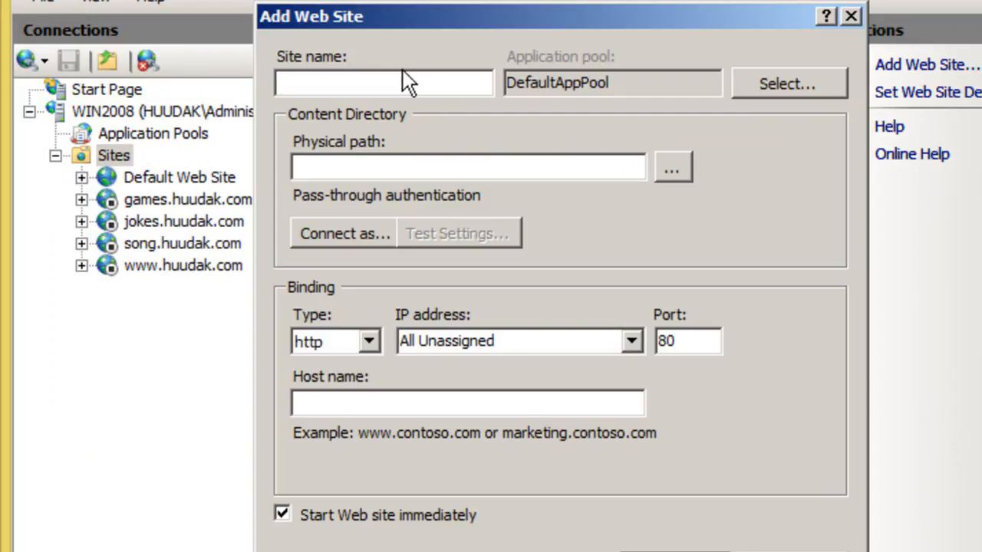
text(skills.)
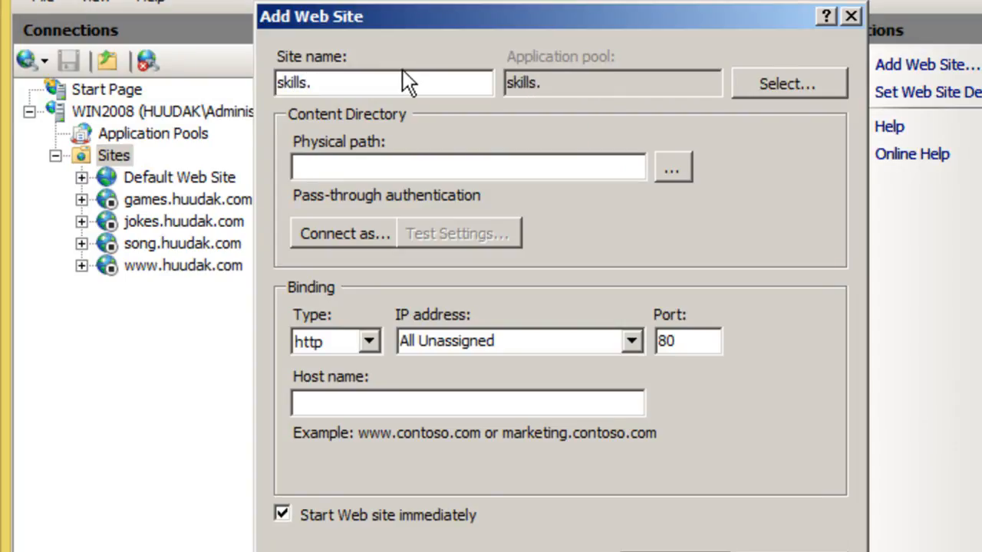
key(BackSpace)
key(BackSpace)
key(BackSpace)
key(BackSpace)
text(Skill)
key(BackSpace)
key(BackSpace)
key(BackSpace)
key(BackSpace)
key(BackSpace)
key(BackSpace)
key(BackSpace)
text(Skills)
Step: Set the new site's physical path to the existing folder C:\inetpub\skills
key(Tab)
key(Tab)
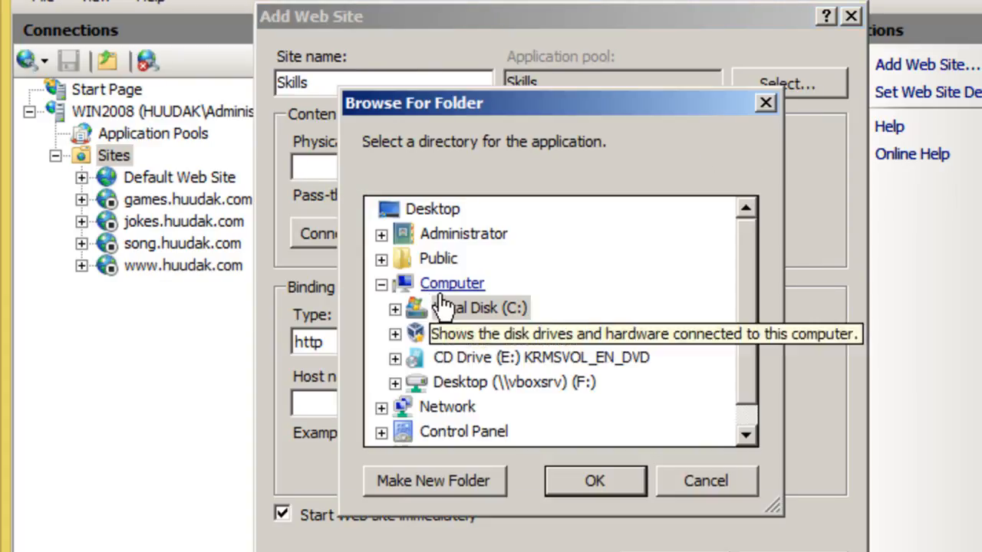
click(394, 308)
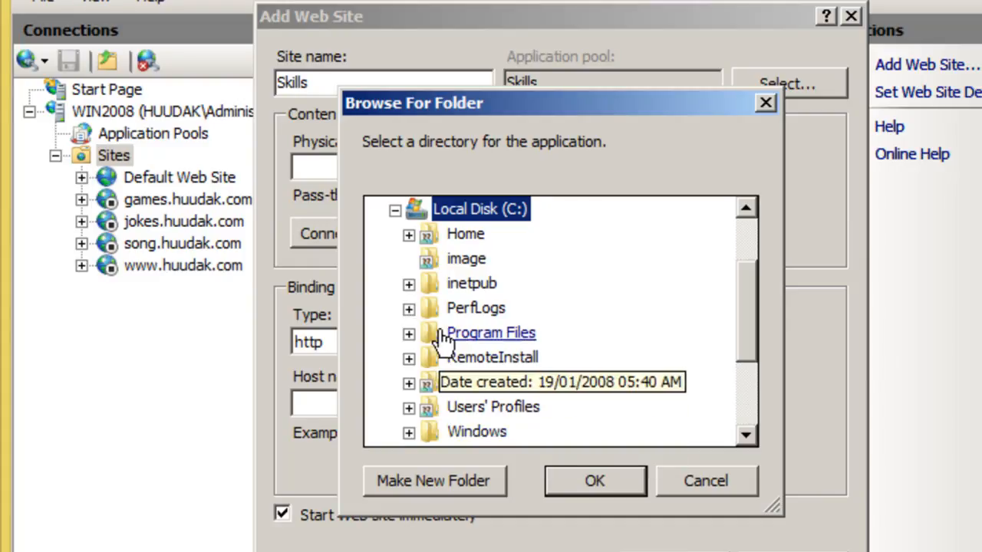
click(409, 283)
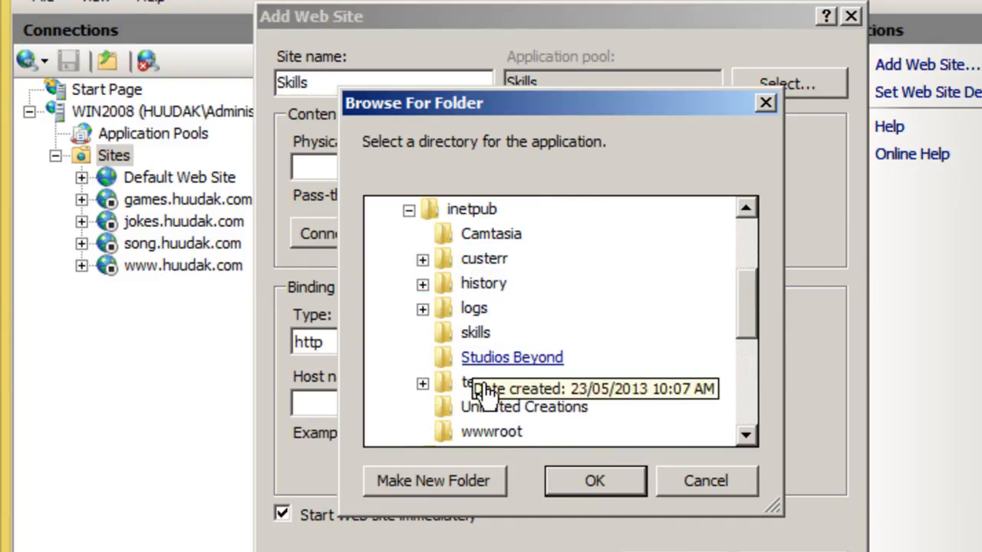
click(483, 335)
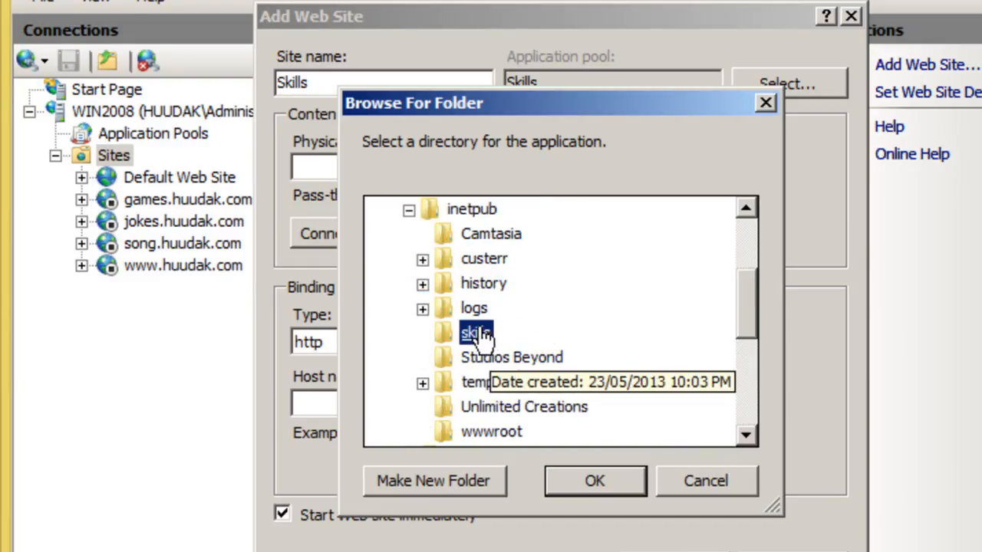
click(595, 481)
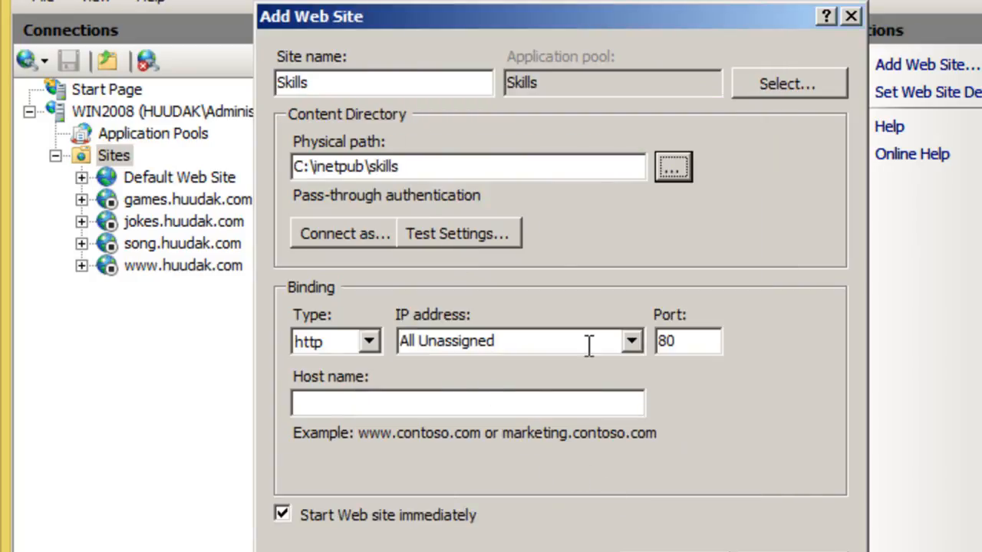
Step: Bind the Skills site to IP address 192.168.0.1 with host name skills.huudak.com and create it
click(631, 341)
click(542, 417)
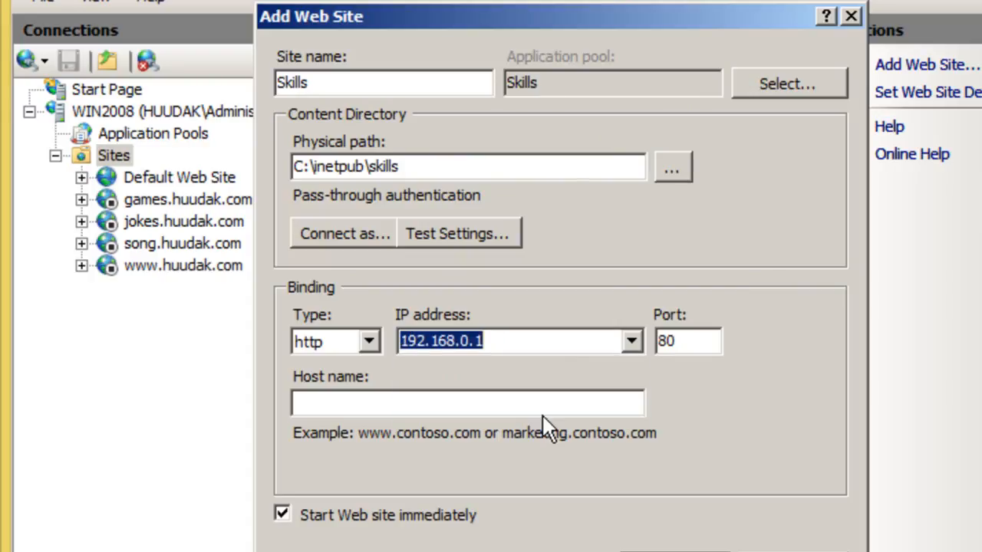
click(503, 410)
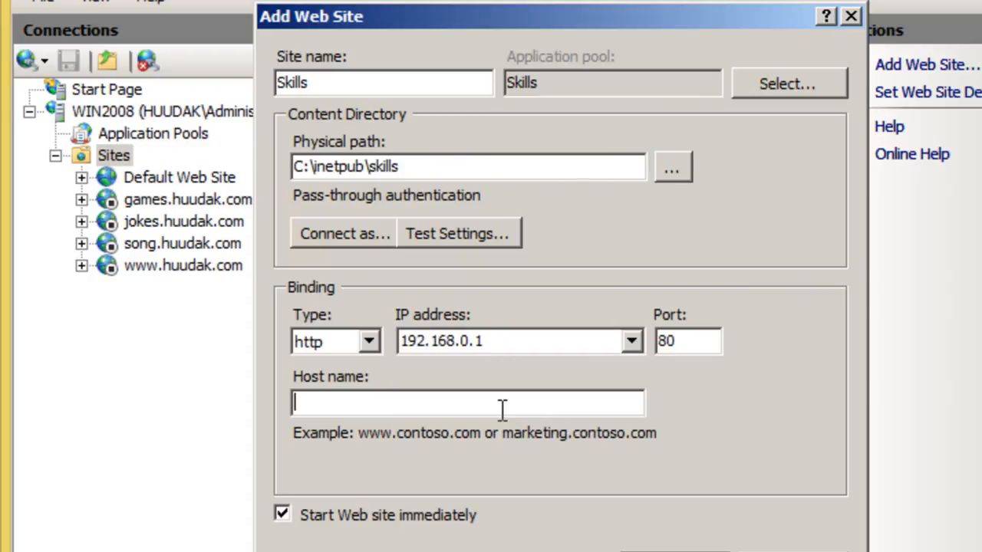
text(skills.)
text(huud)
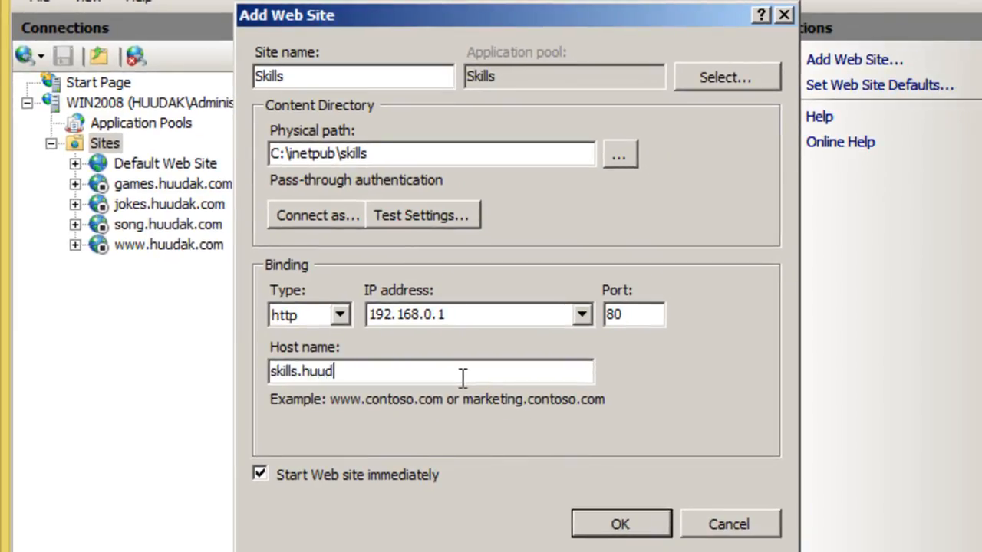
text(m)
click(642, 523)
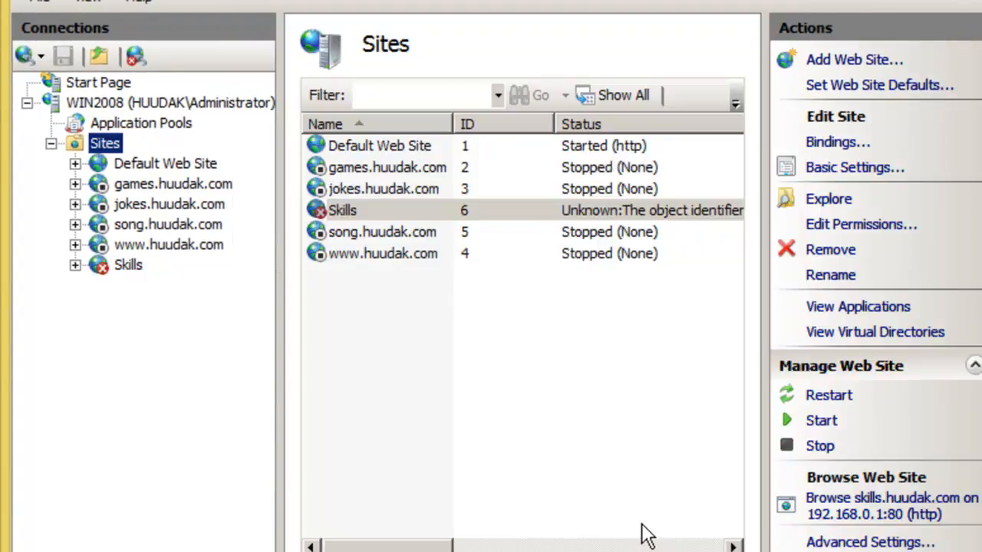
Step: Start adding another web site under Sites and name it Huudak
right_click(105, 143)
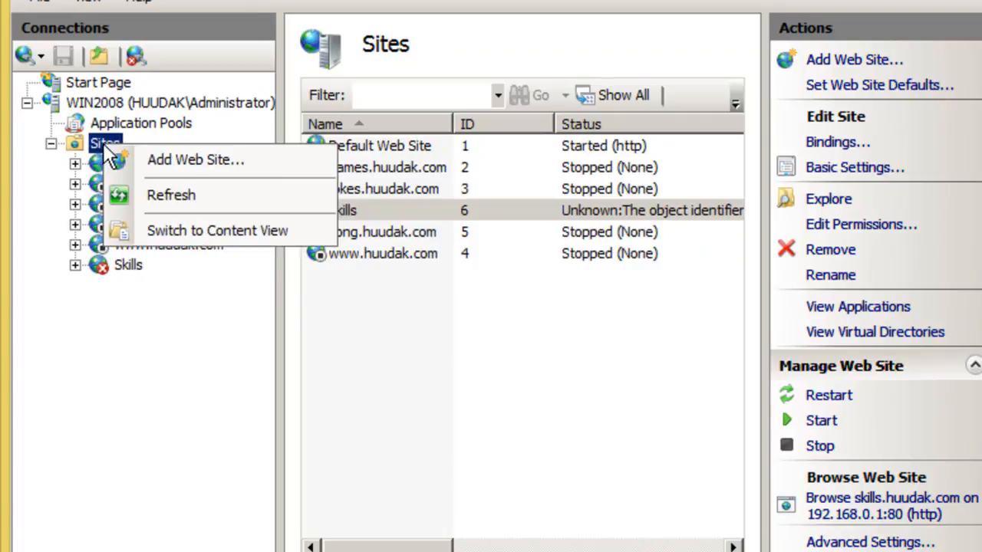
click(198, 162)
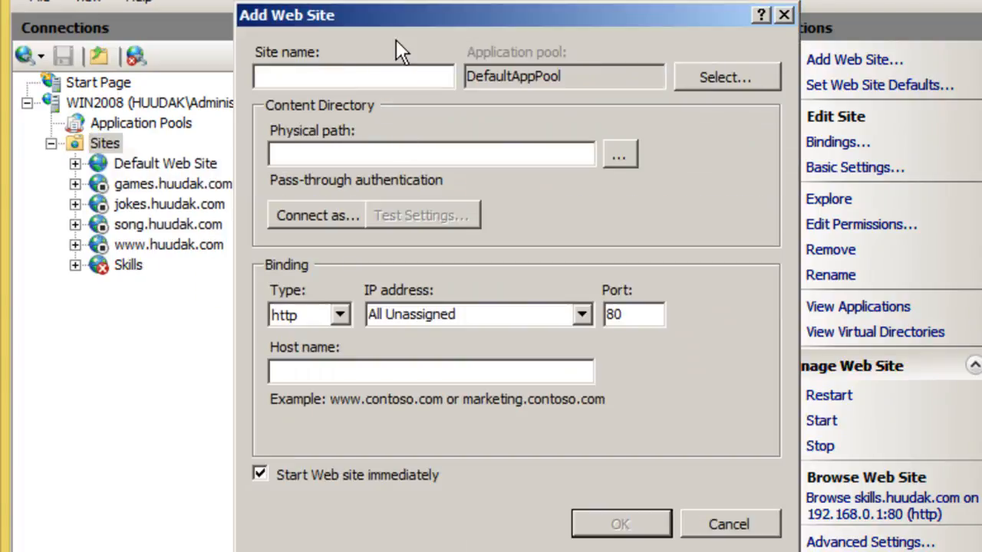
text(Huudak)
Step: Set the Huudak site's physical path to the C:\inetpub\wwwroot folder
key(Tab)
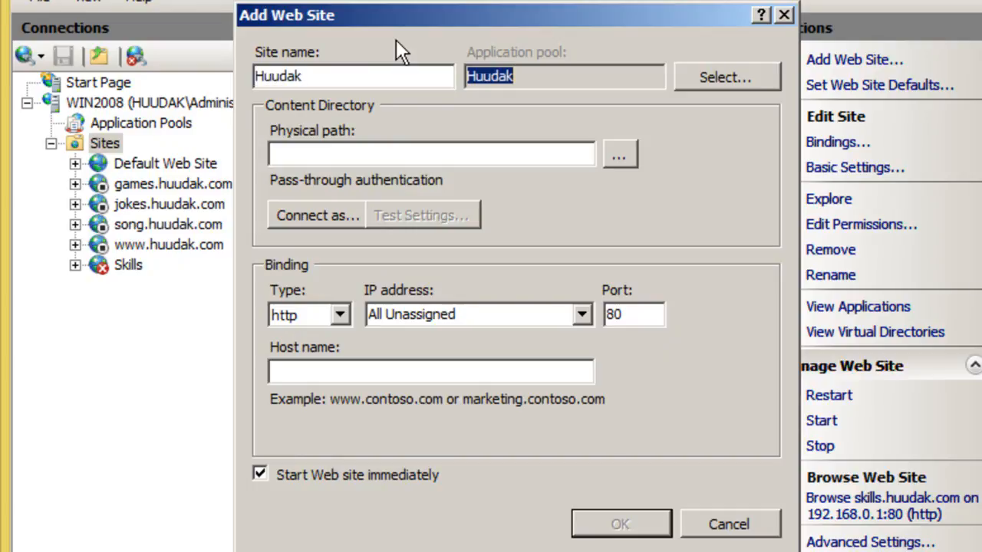
key(Tab)
key(Tab)
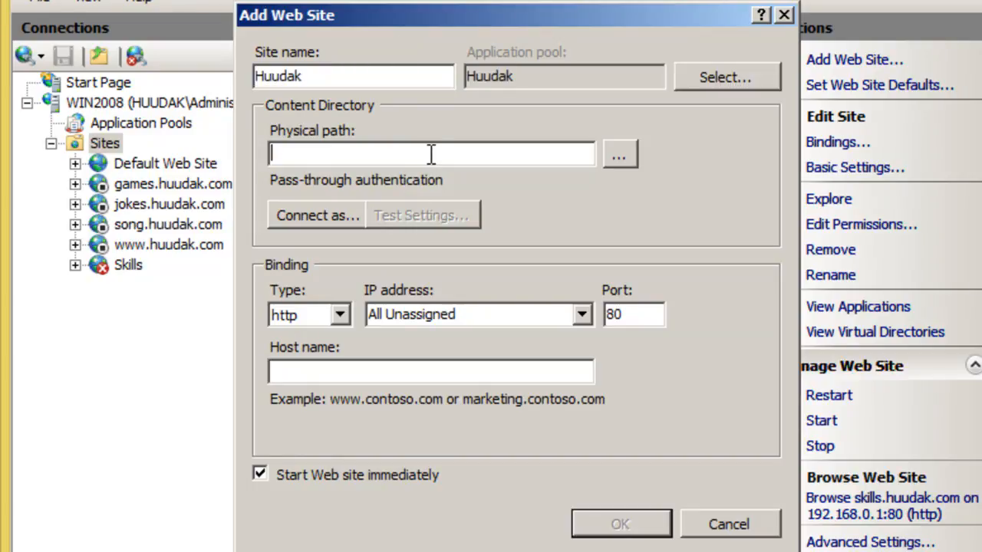
click(618, 166)
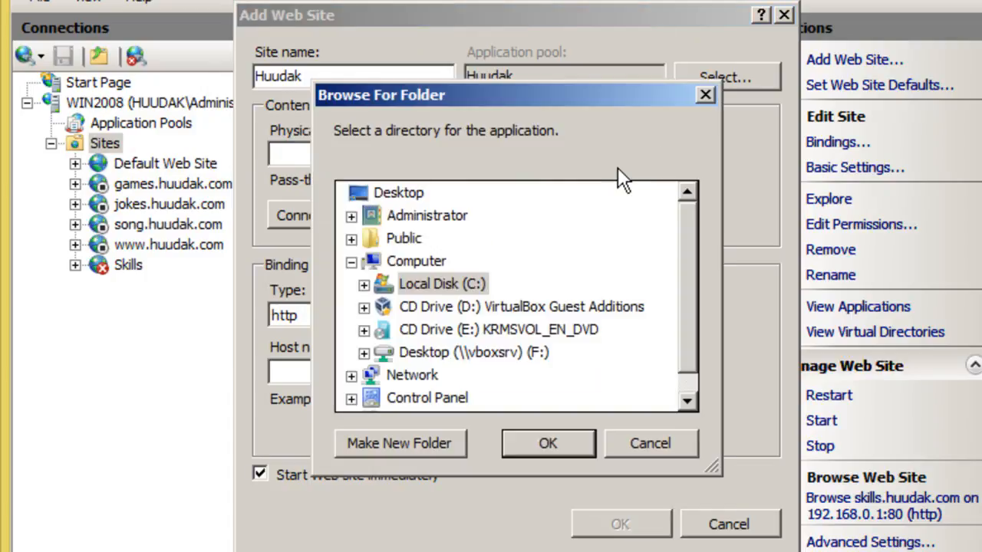
click(361, 281)
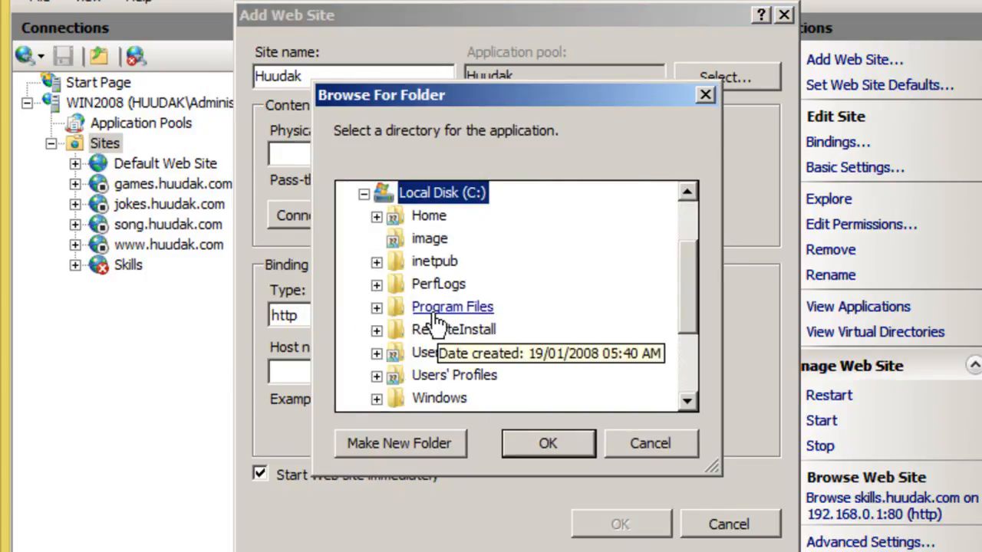
click(377, 262)
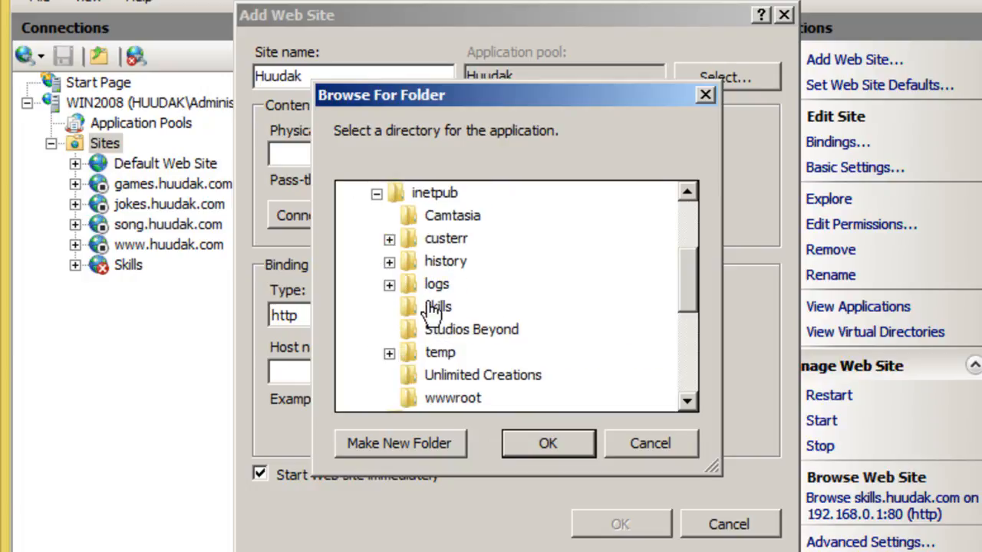
click(464, 400)
click(529, 445)
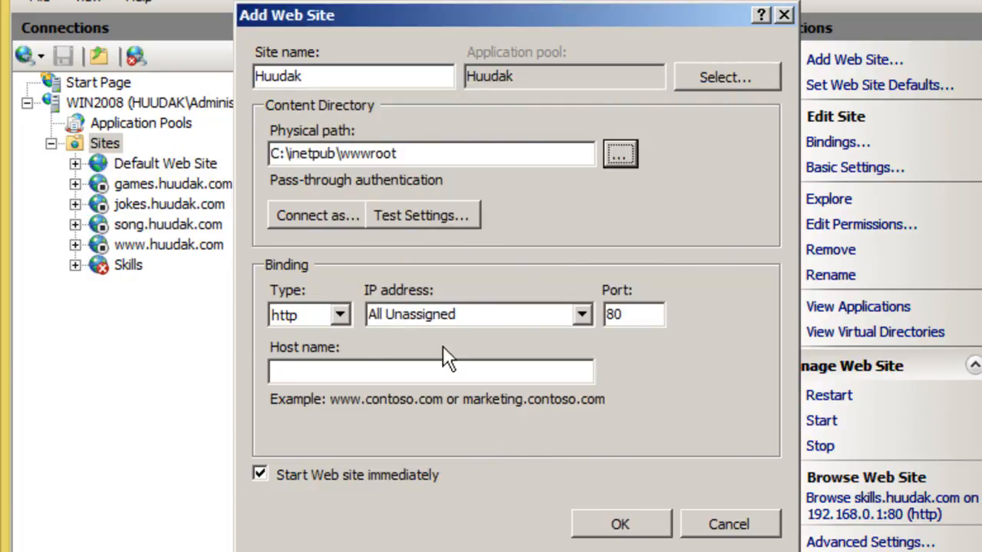
click(577, 318)
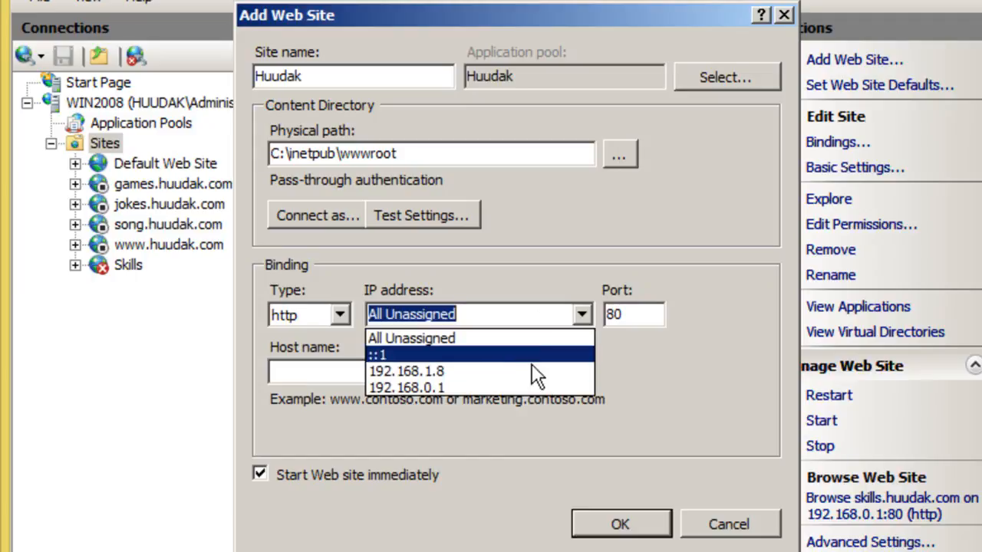
click(506, 385)
click(477, 370)
text(www.huu)
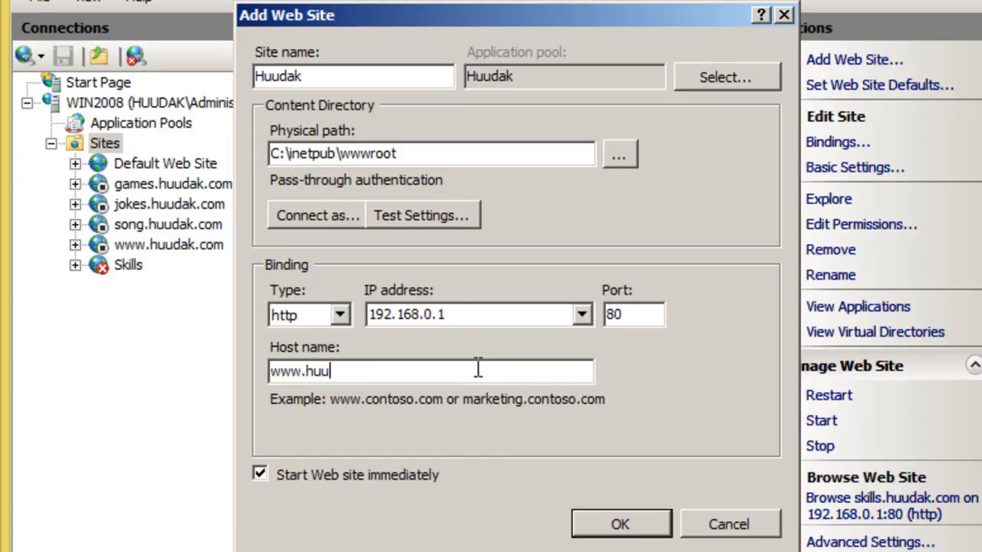
text(dak.com)
click(606, 528)
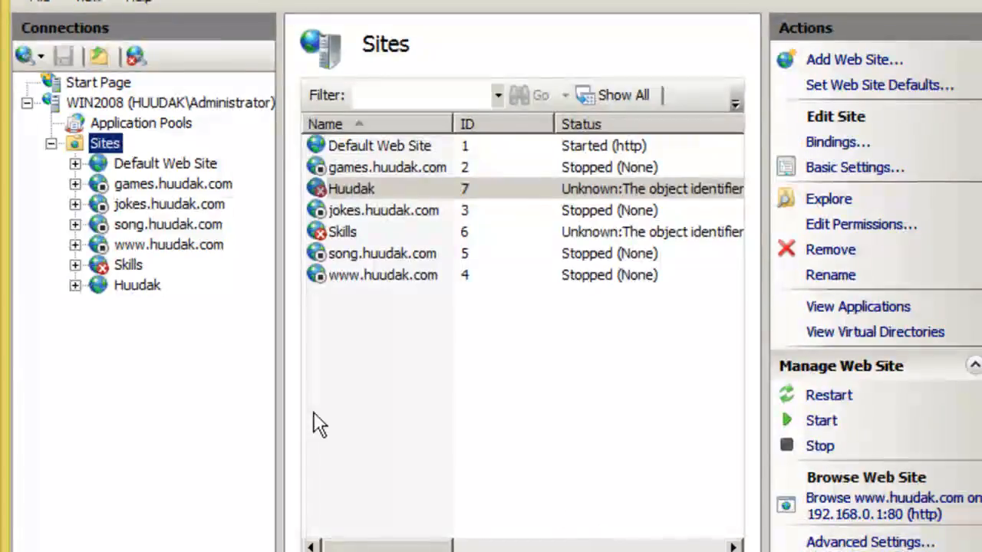
Step: Select the Skills site in the connections tree and refresh it
click(123, 265)
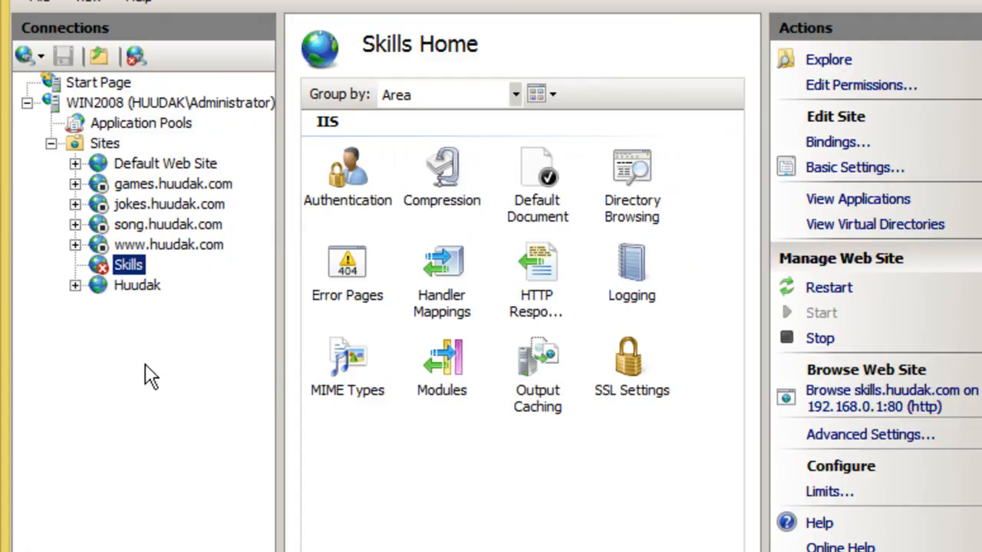
right_click(153, 384)
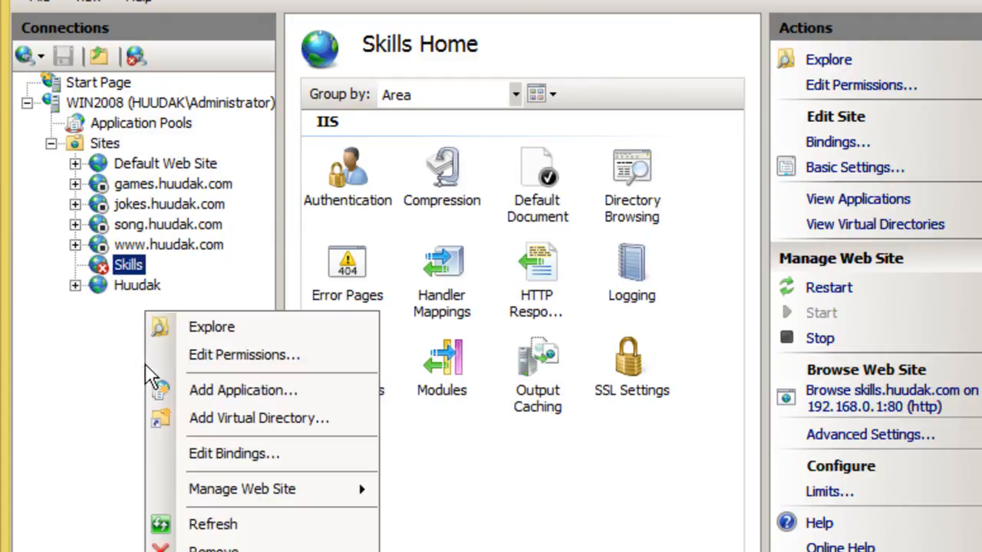
click(250, 526)
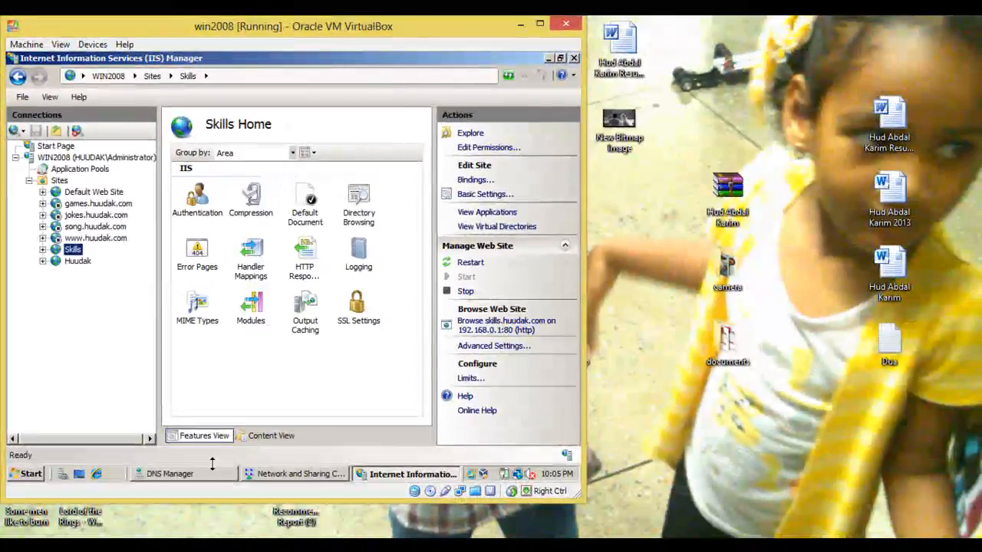
Step: Switch to DNS Manager and add a host record named www with IP address 192.168.0.1 to the huudak.com zone
click(211, 471)
right_click(225, 375)
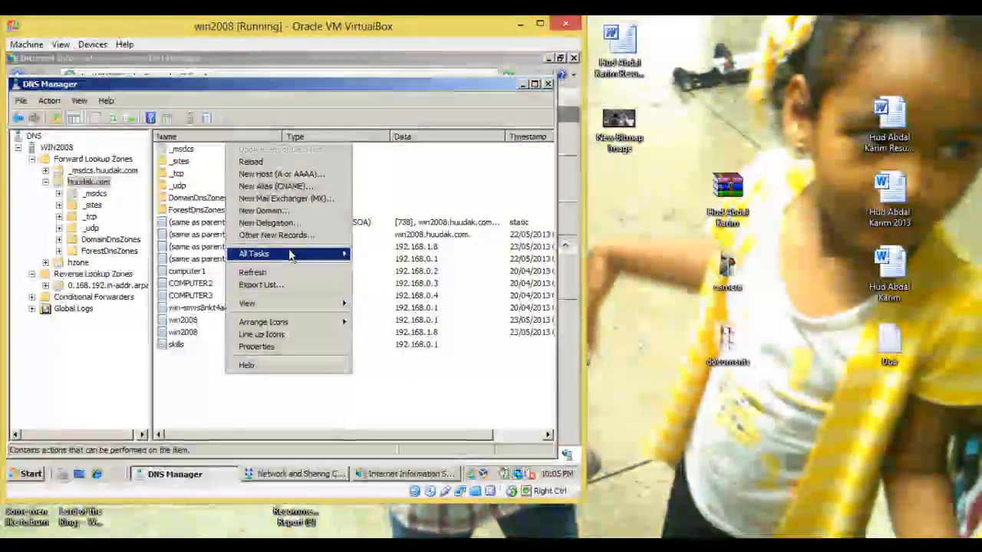
click(279, 175)
text(www)
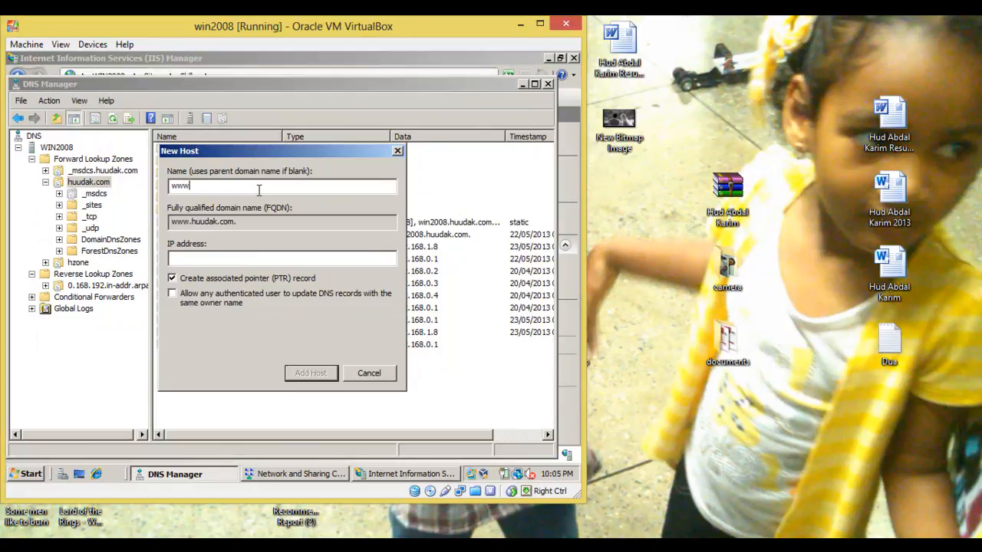
click(206, 257)
text(192.168.0.1)
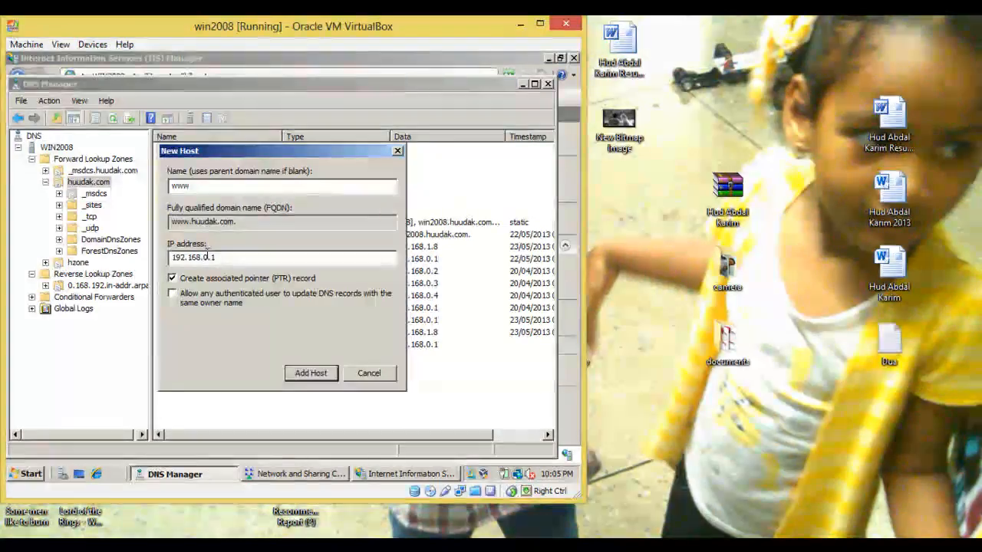
click(316, 378)
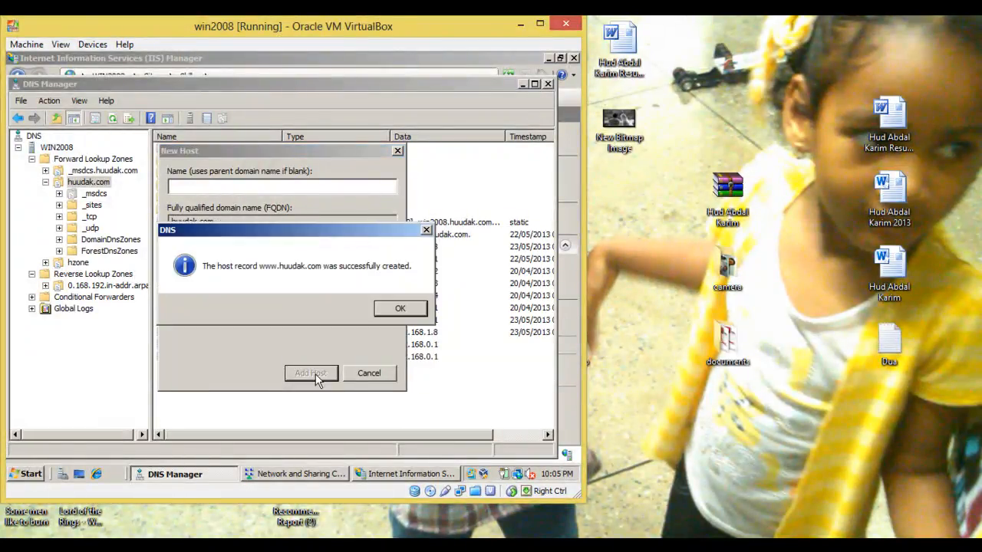
click(396, 308)
click(375, 372)
click(192, 475)
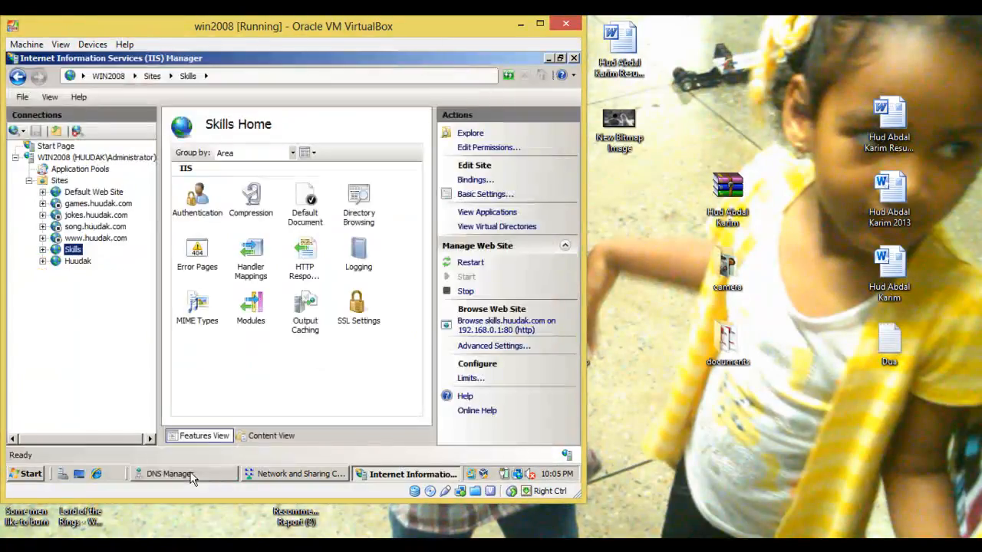
key(Down)
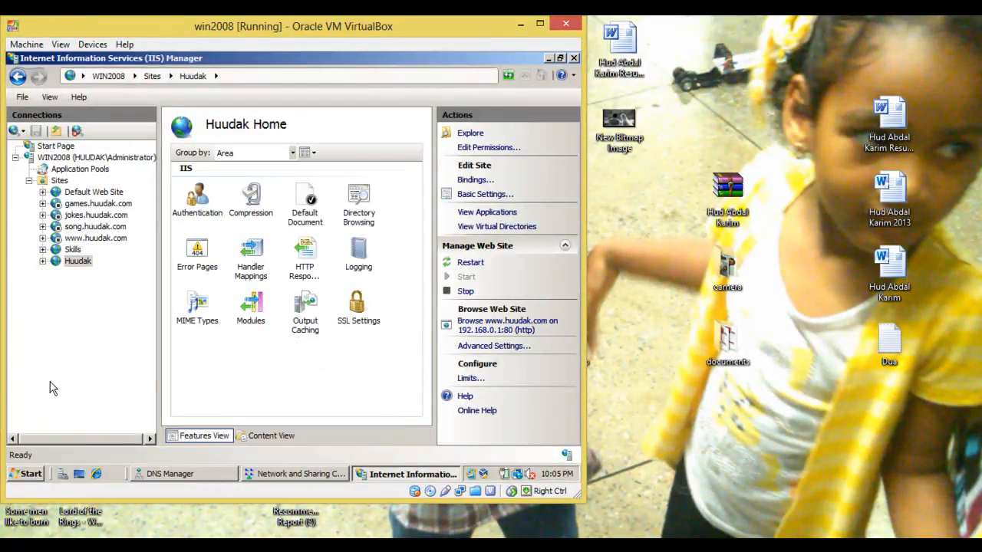
click(96, 475)
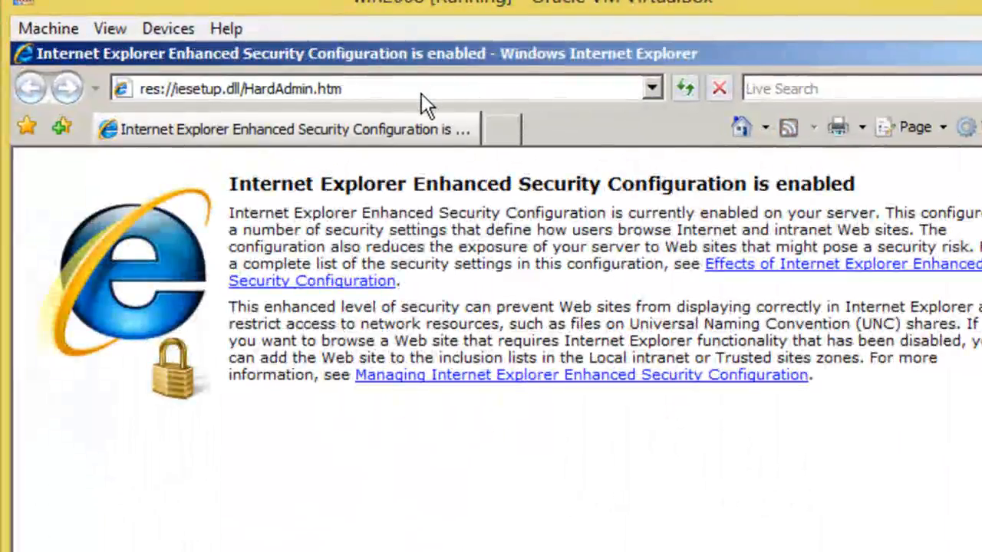
click(422, 91)
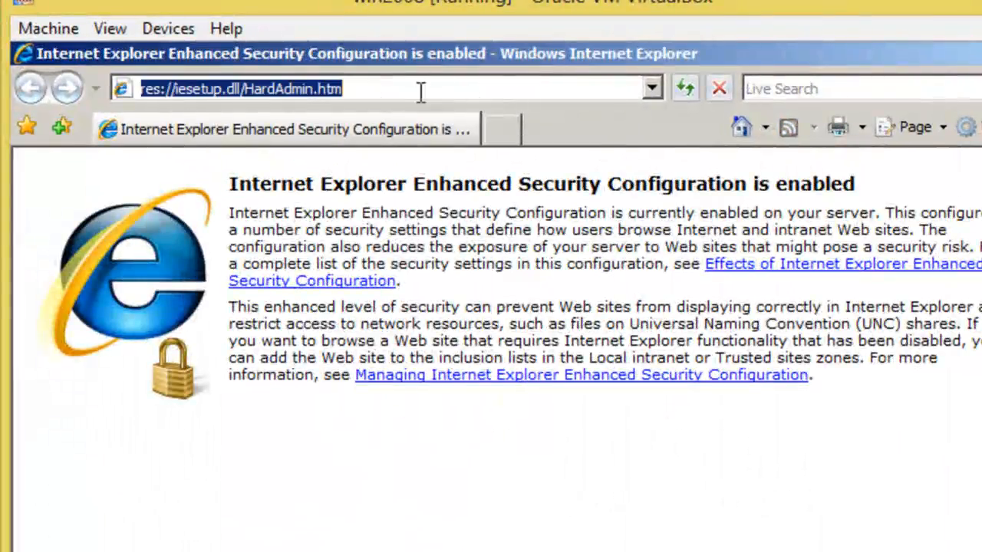
text(www.huuda)
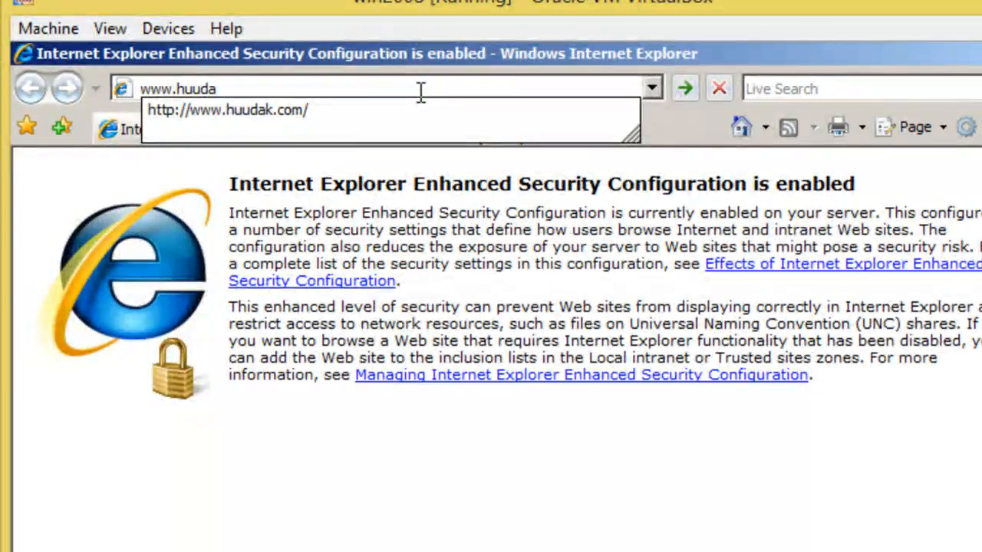
key(Down)
key(Return)
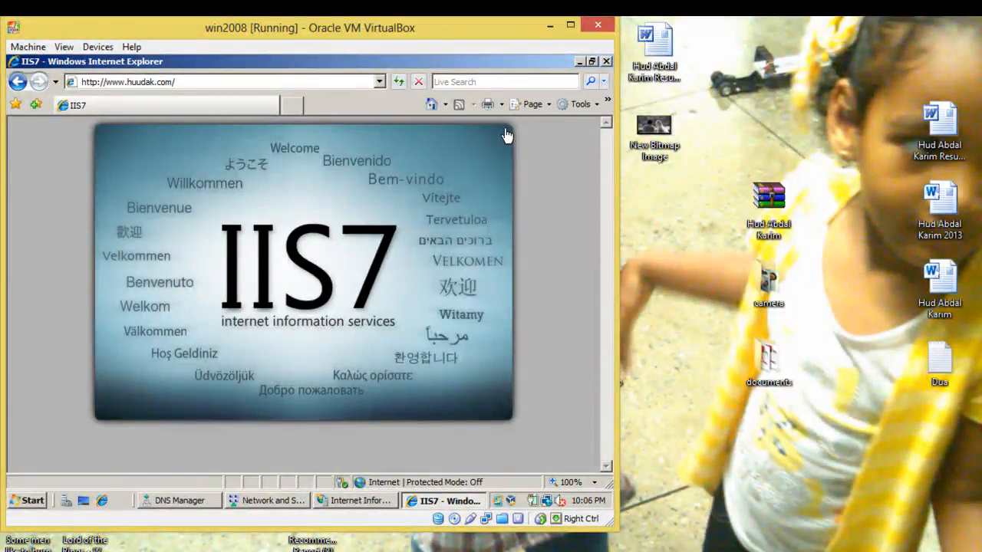
Step: Open the C:\inetpub\wwwroot folder in Windows Explorer
click(17, 505)
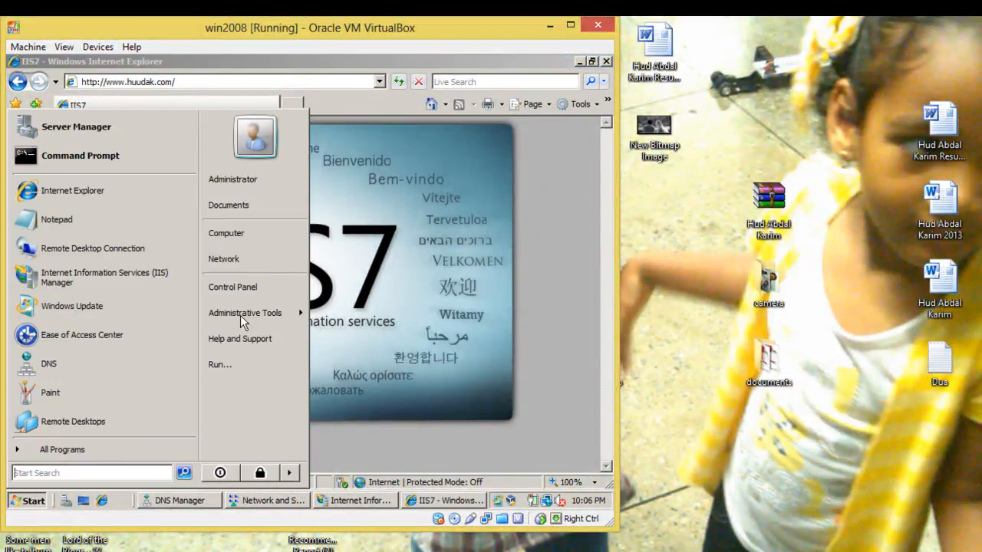
click(252, 234)
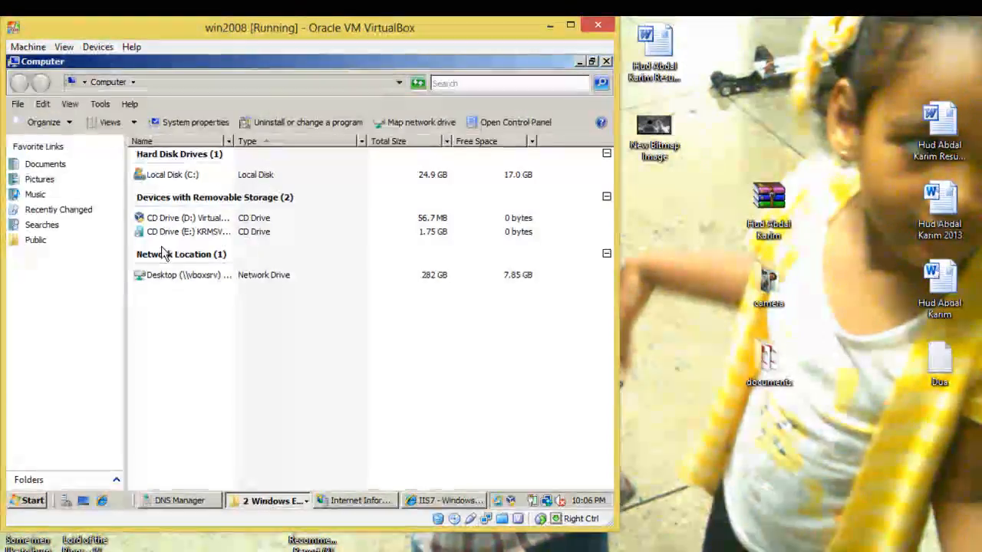
double_click(182, 175)
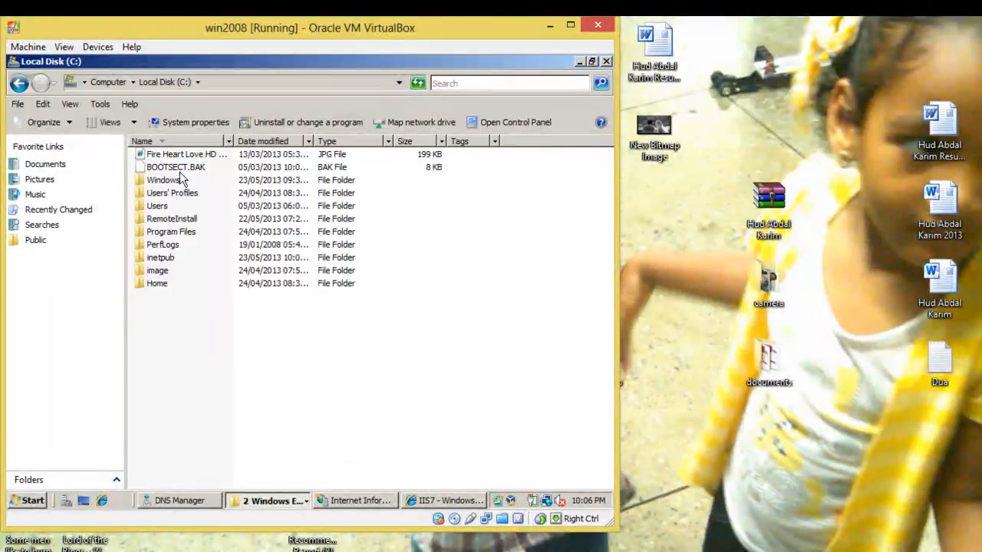
double_click(162, 258)
double_click(168, 263)
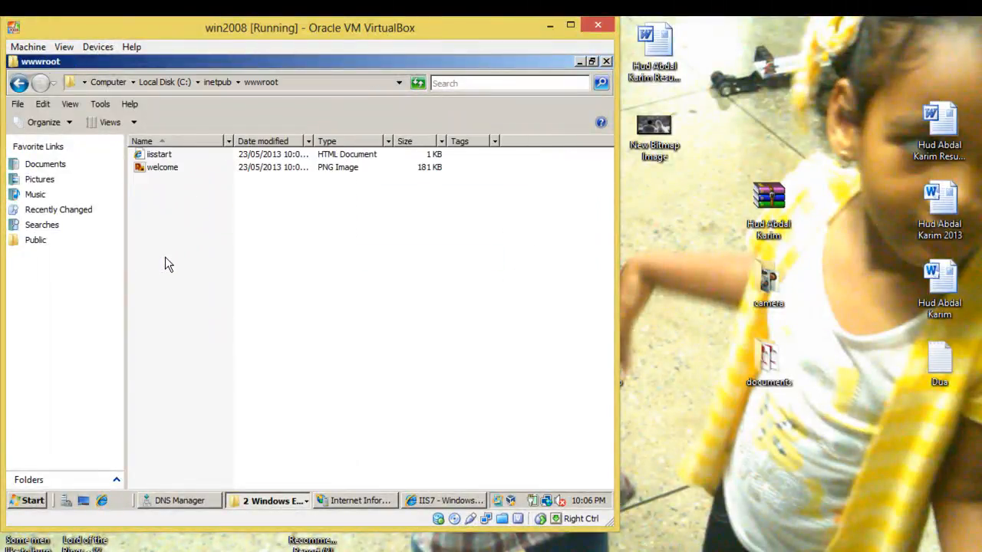
Step: Open the iisstart HTML document from the wwwroot folder in Notepad
click(166, 173)
click(163, 157)
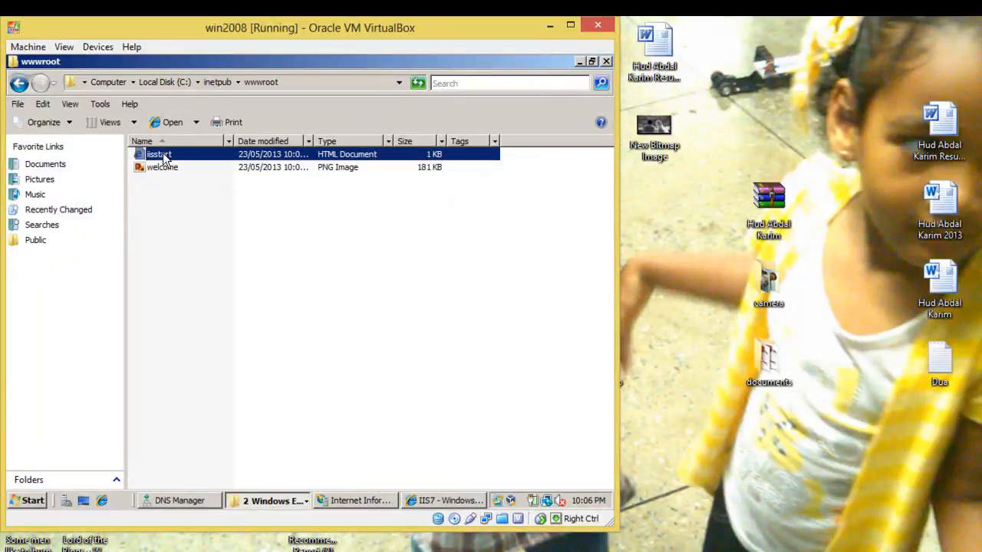
right_click(164, 155)
mouse_move(255, 201)
click(338, 214)
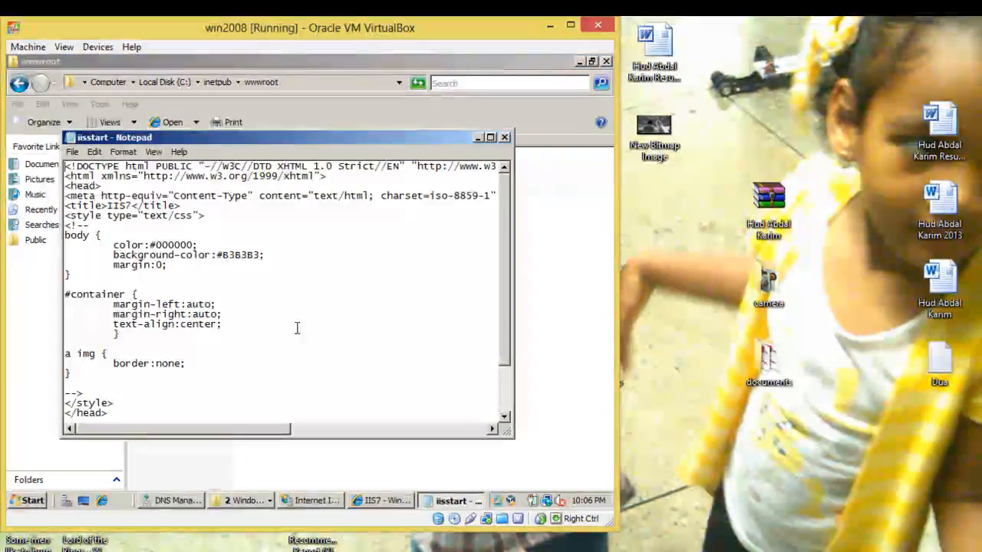
Step: Insert the text MY WEBSITE above the link inside the container div of iisstart, then close the file and save it
scroll(296, 328, down, 3)
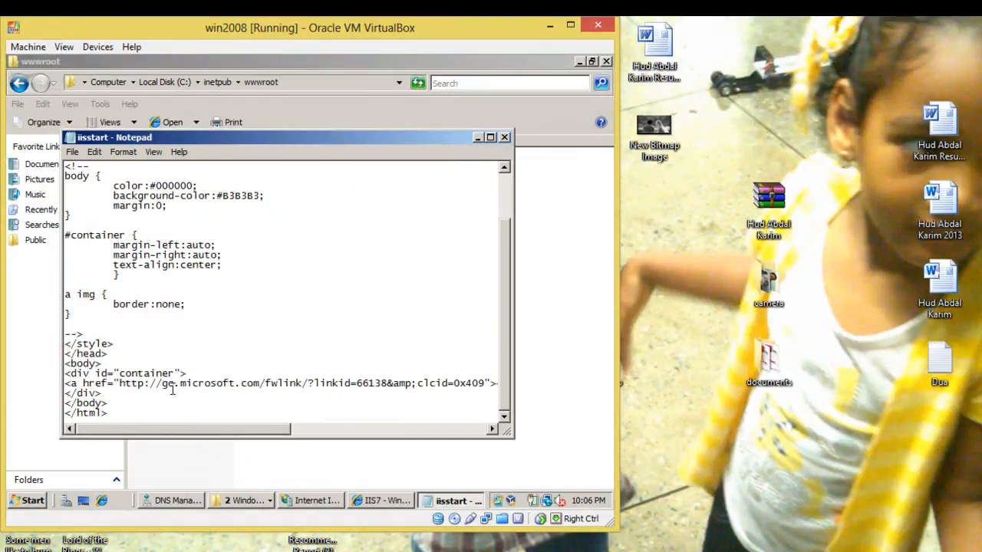
key(Return)
key(Return)
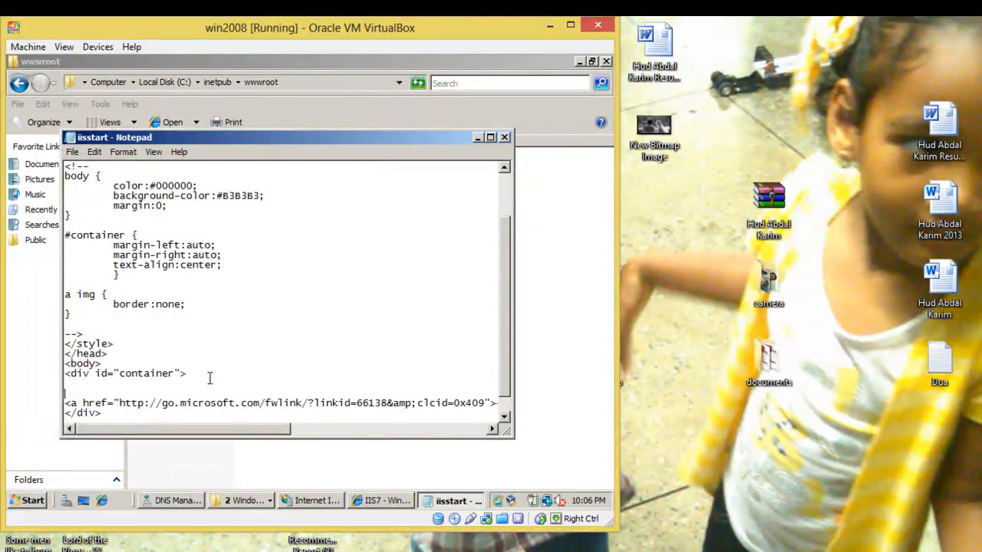
text(M)
text(Y )
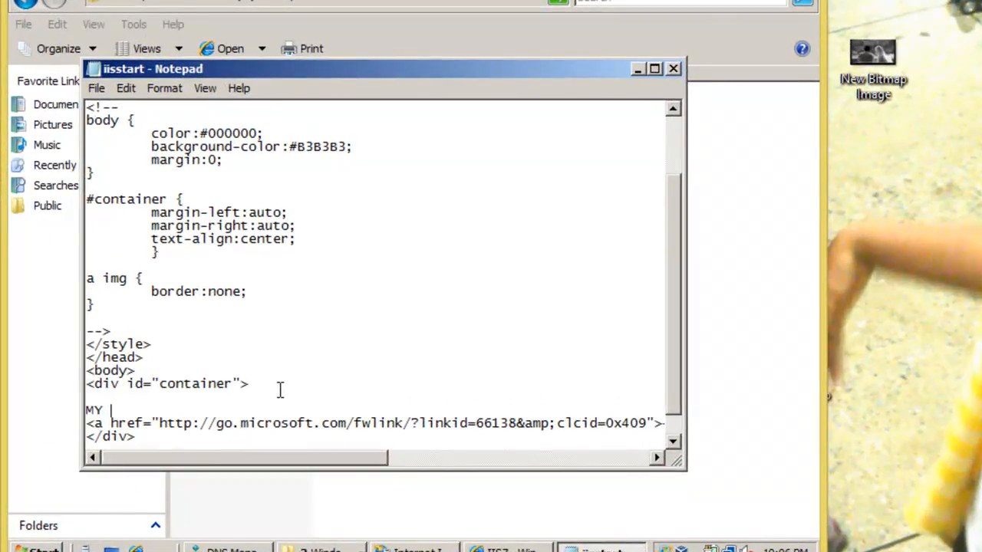
text(EB)
key(BackSpace)
text(WEBSITE)
click(675, 71)
click(405, 277)
click(591, 549)
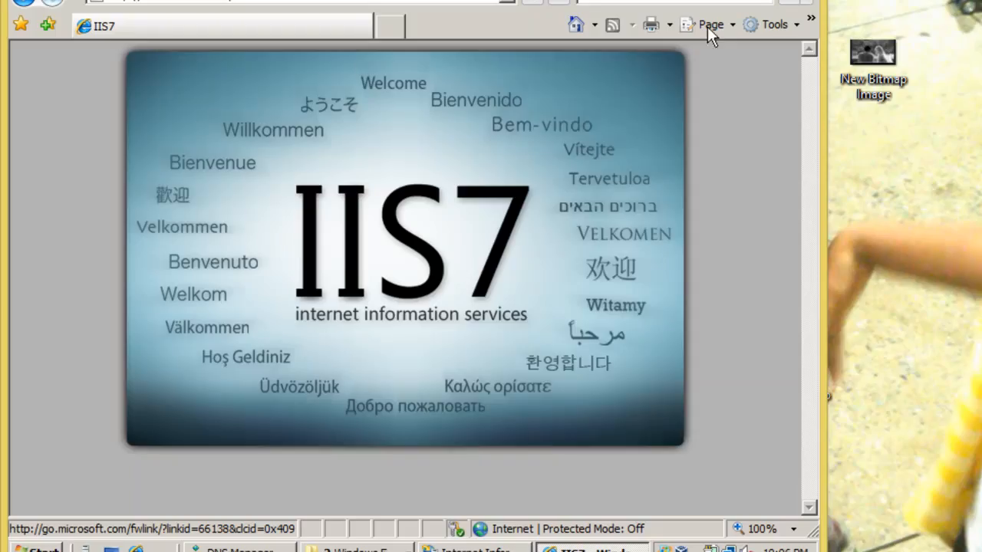
right_click(430, 322)
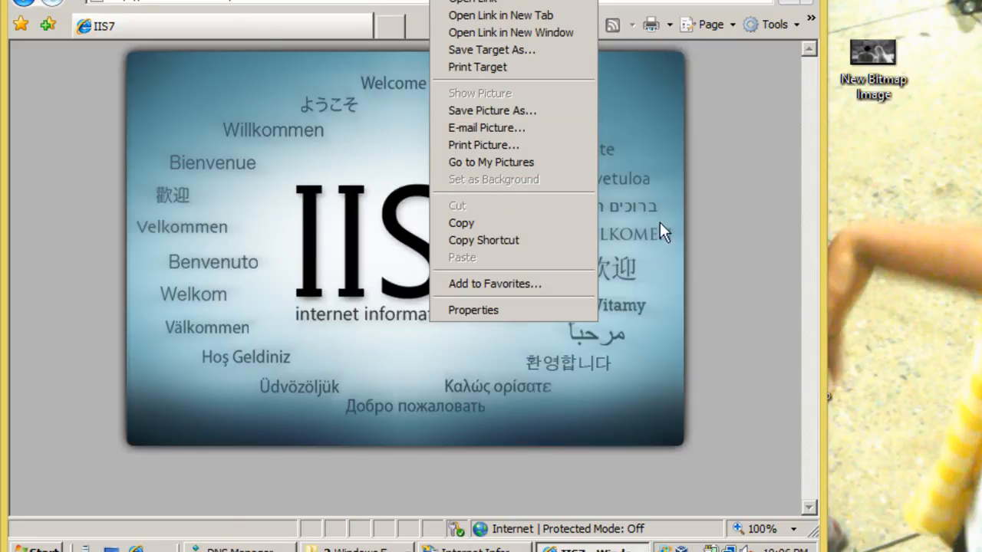
right_click(760, 188)
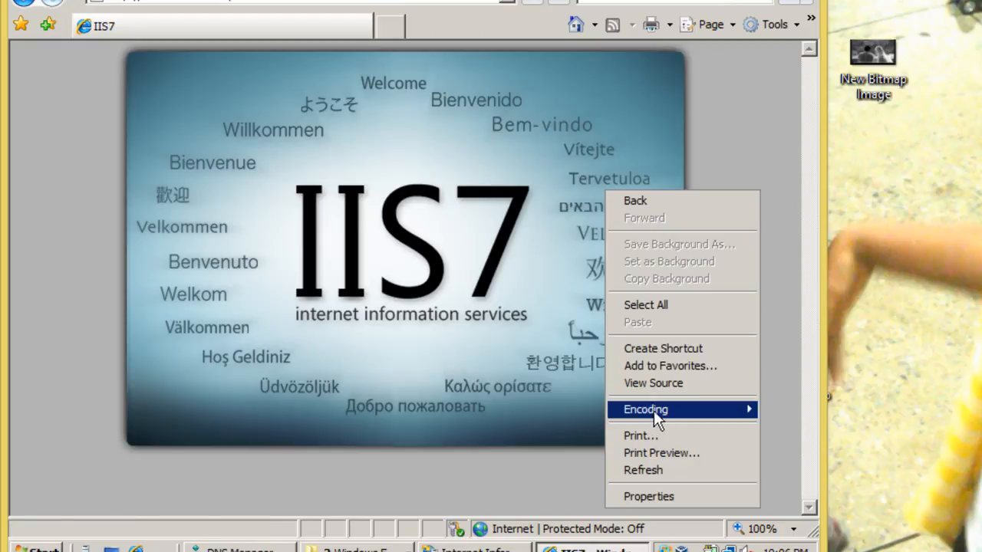
click(654, 467)
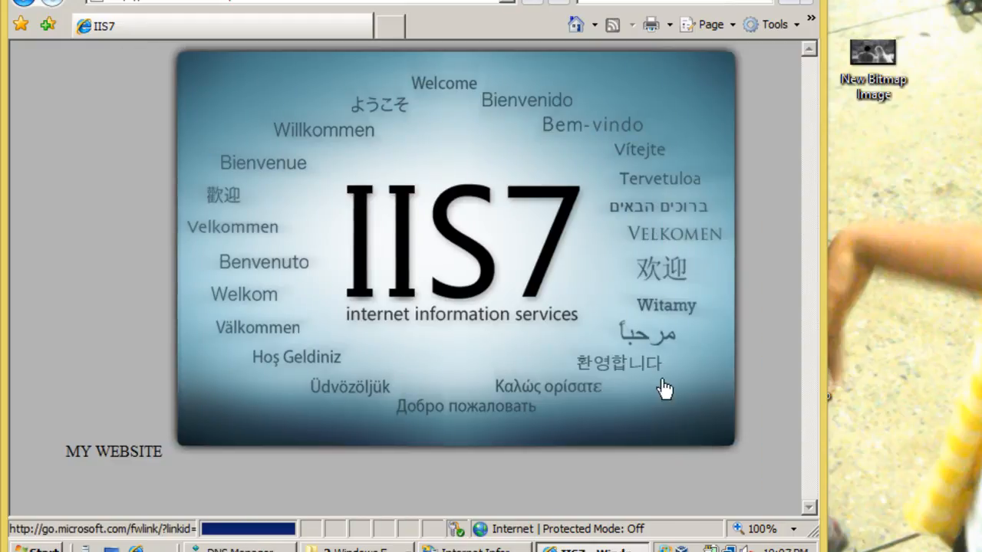
drag(78, 447, 146, 438)
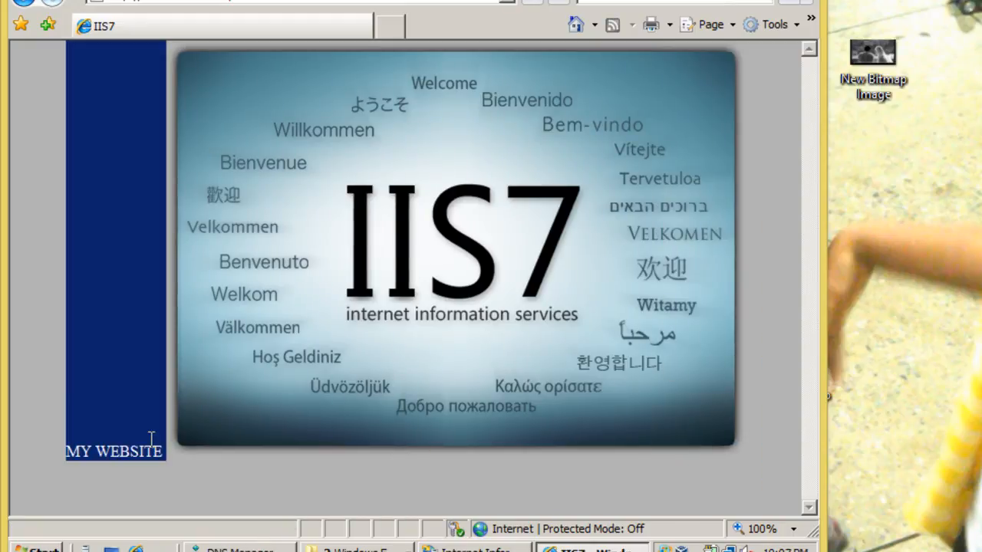
click(235, 476)
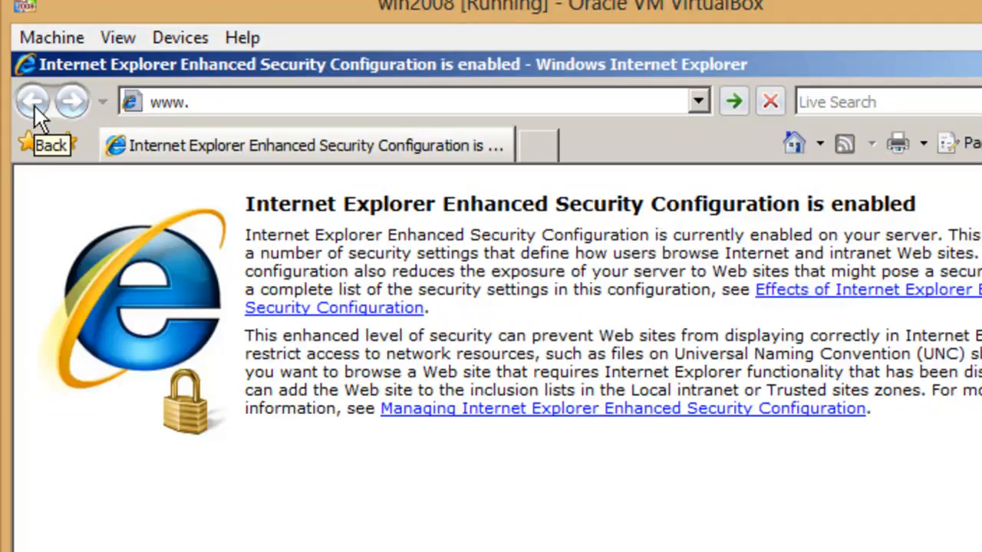
Step: Browse to skills.huudak.com, examine the details on the loaded page, and close the browser
key(BackSpace)
key(BackSpace)
key(BackSpace)
key(BackSpace)
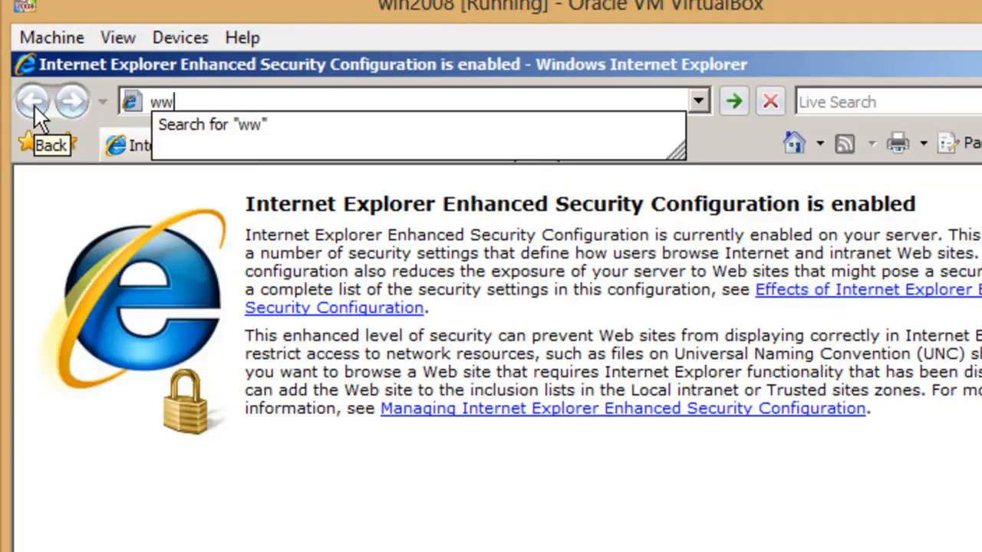
text(k)
key(BackSpace)
text(skikk)
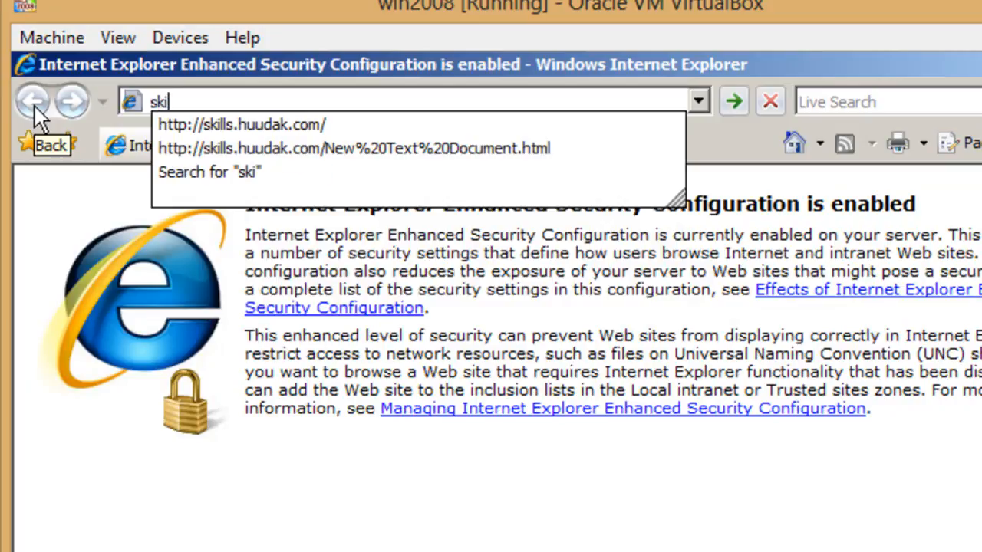
text(s)
key(BackSpace)
key(BackSpace)
key(BackSpace)
text(lls.)
key(Down)
key(Return)
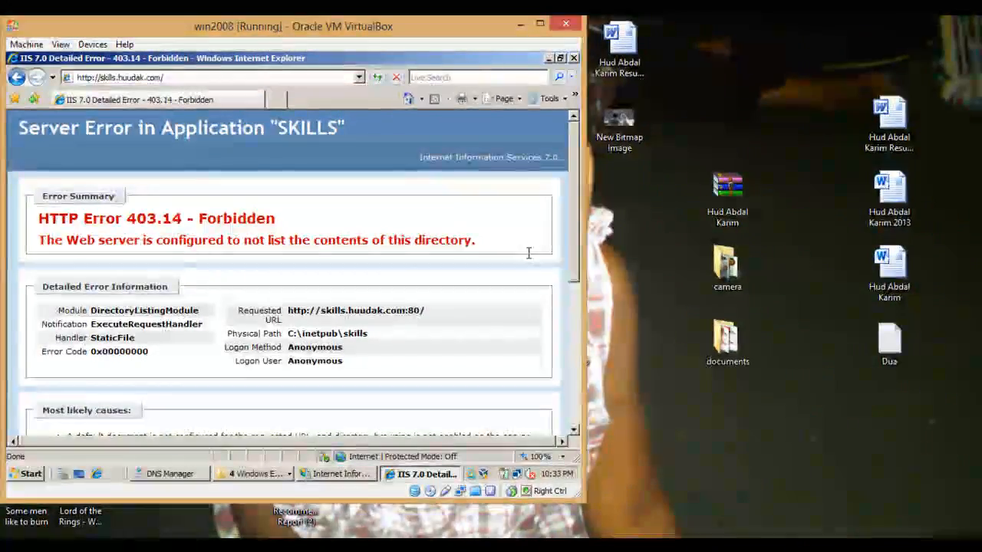
drag(571, 235, 569, 283)
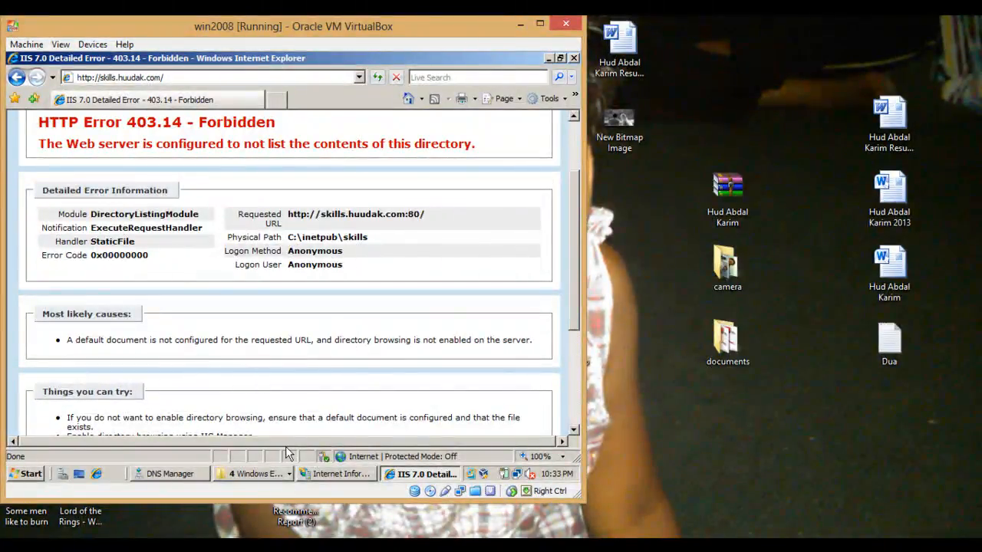
click(573, 59)
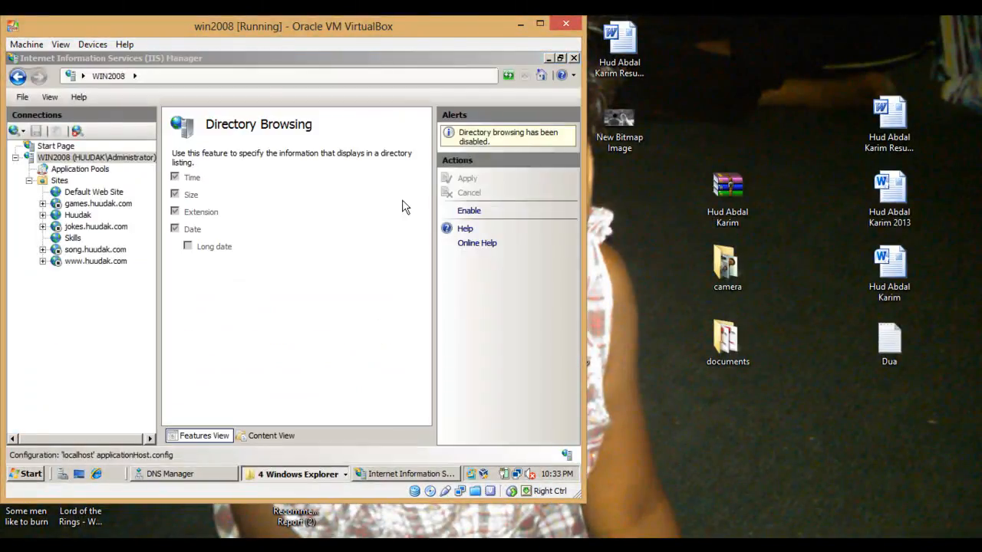
Step: Switch to the C:\inetpub\skills folder in Windows Explorer and create a text document named skills in it
click(270, 474)
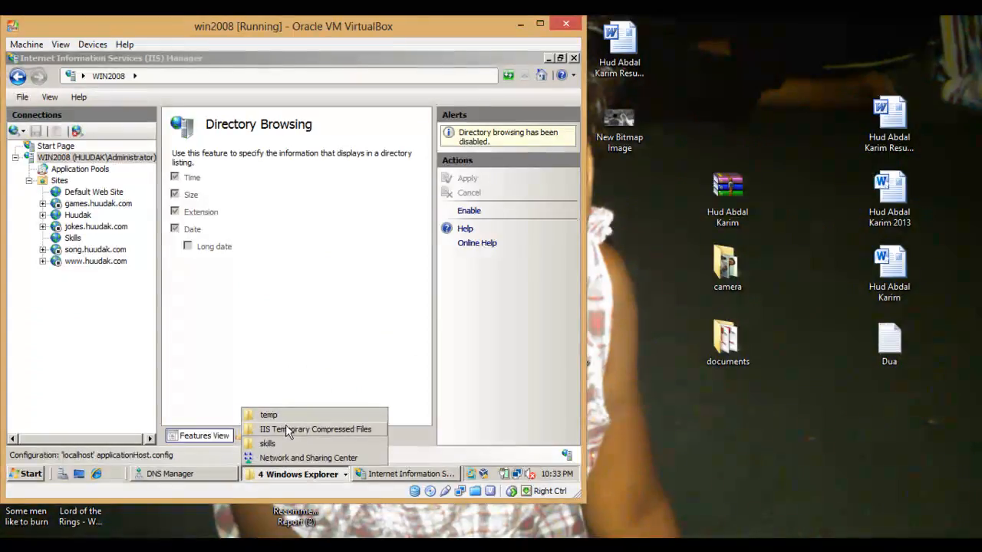
click(267, 444)
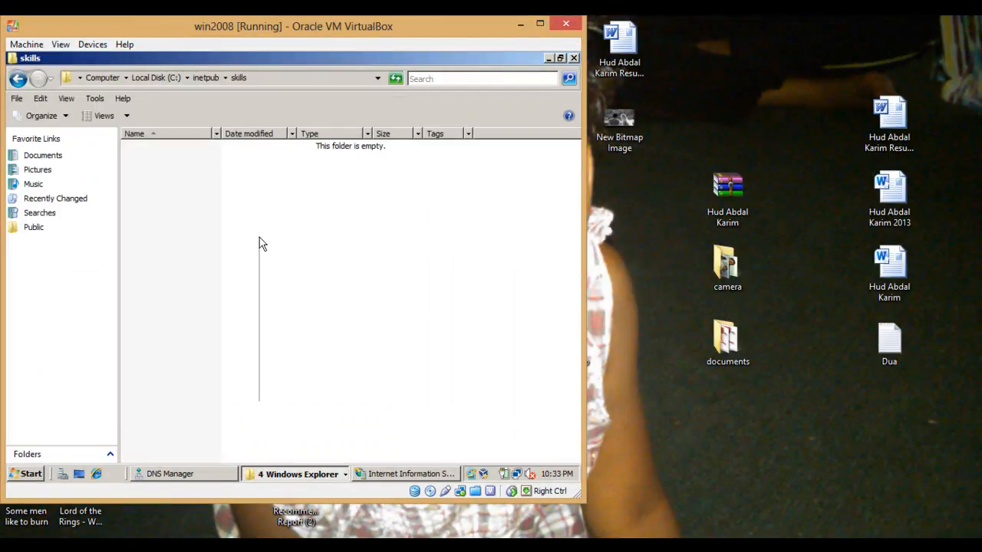
right_click(259, 237)
mouse_move(365, 376)
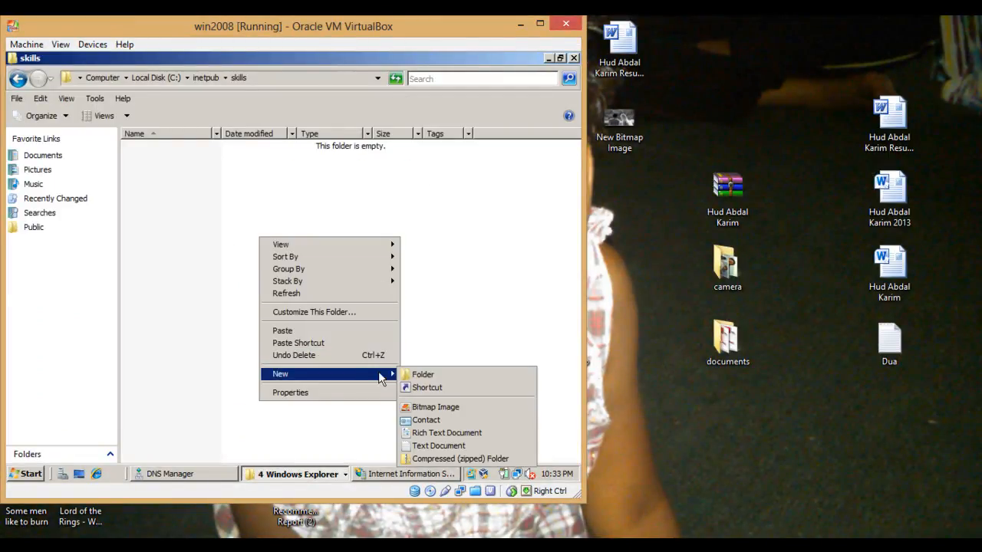
click(433, 445)
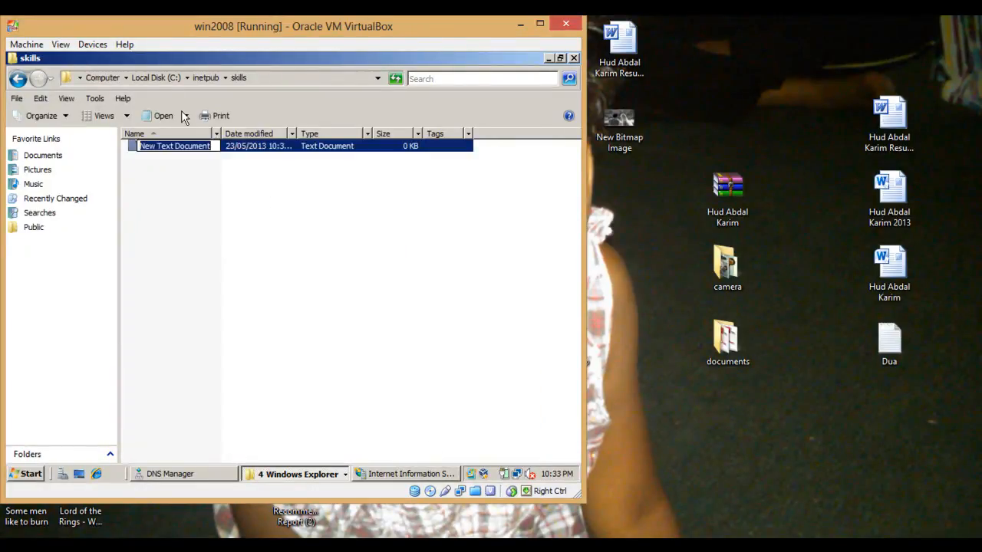
text(skills)
key(Return)
Step: Open the skills text document and enter <html>, <h1> and the text WELCOME TO THIS PAGE on separate lines
right_click(154, 151)
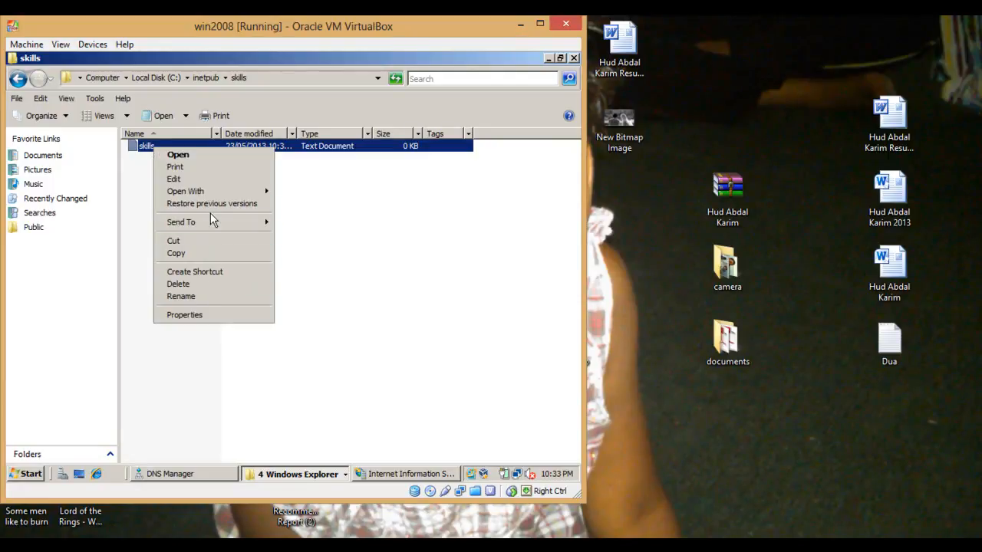
click(202, 157)
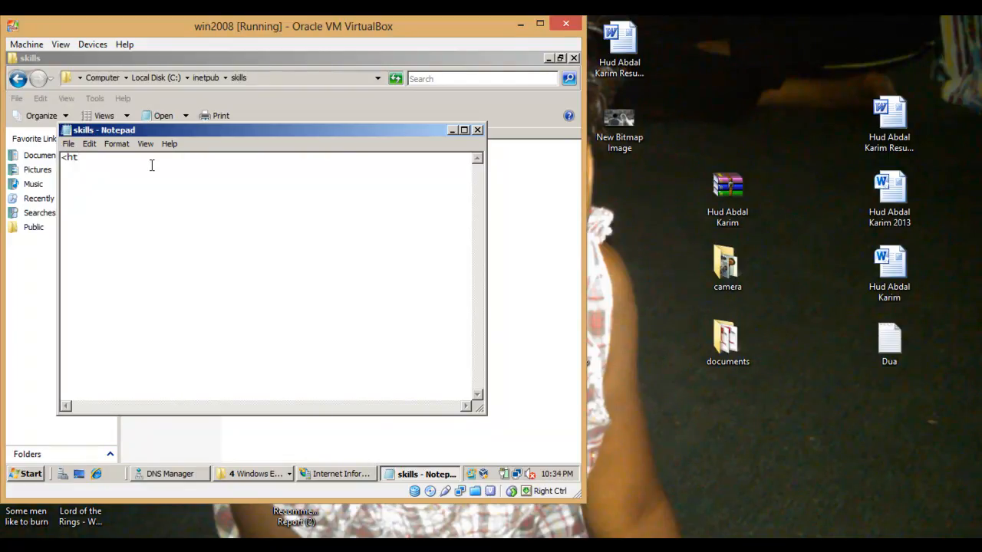
text(<html>)
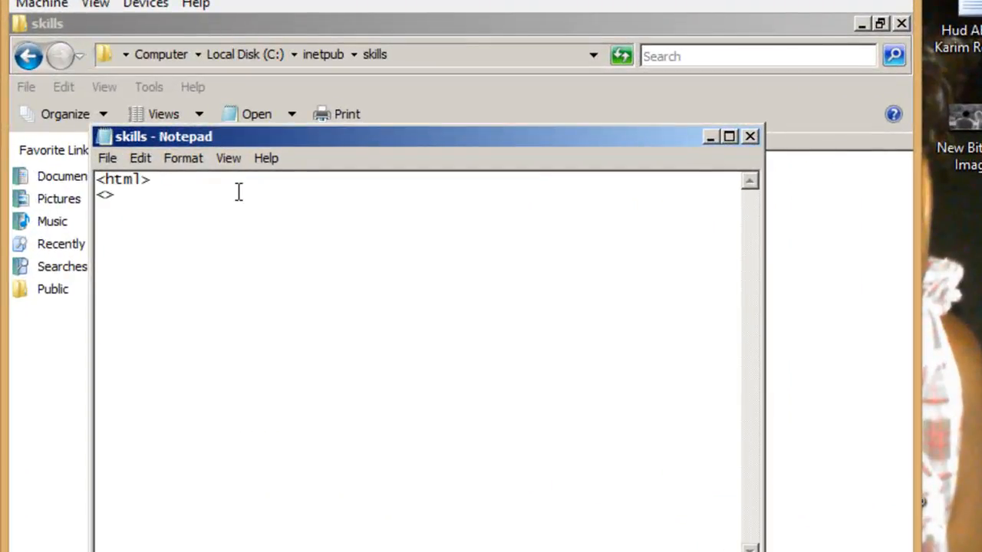
key(Left)
text(h)
text(EL)
text(COME TO TH)
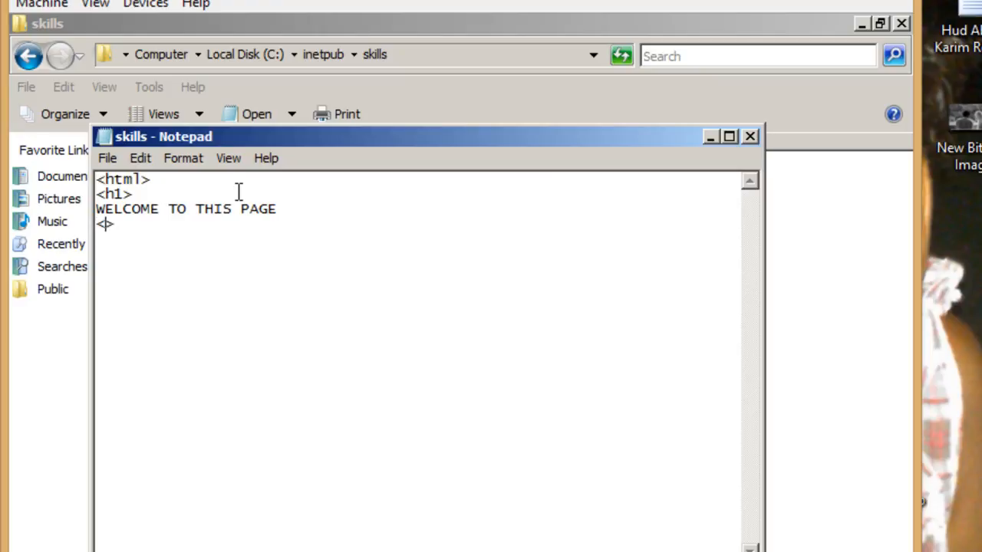
Step: Add the closing h1 tag on the line below the welcome text
text(H\h1)
key(BackSpace)
key(BackSpace)
key(BackSpace)
text(h1)
Step: Save the document under the name skills.html in the C:\inetpub\skills folder and close Notepad
click(107, 159)
click(145, 242)
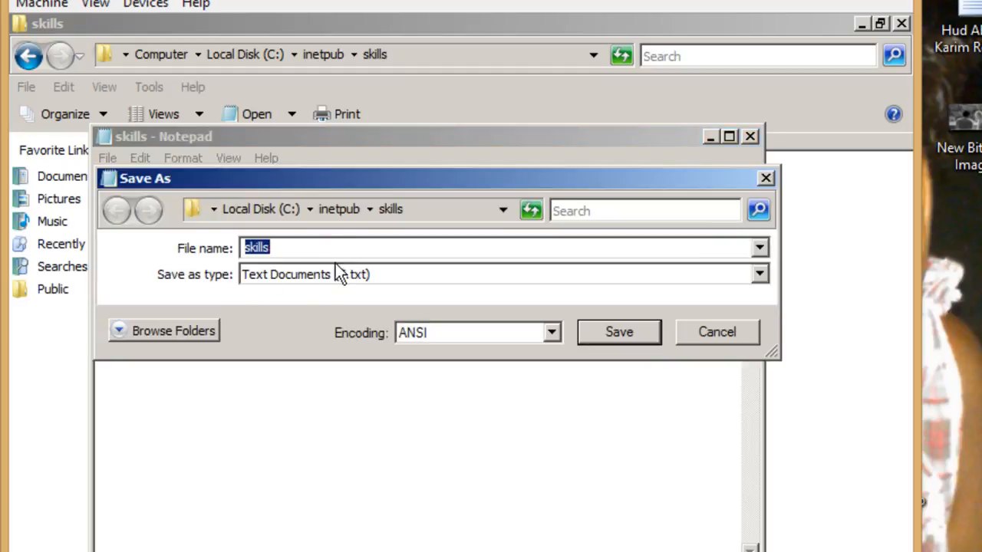
click(326, 247)
text(.html)
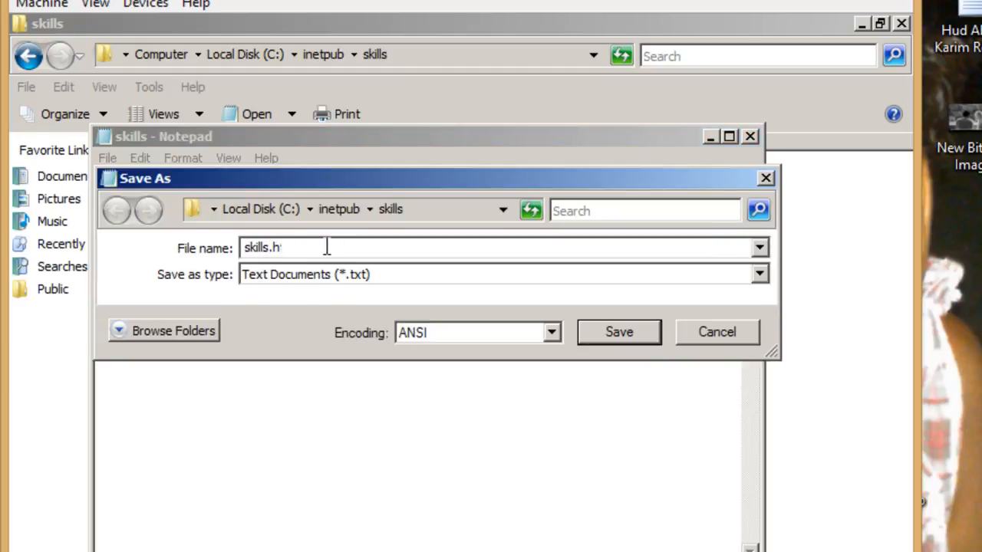
click(634, 342)
click(750, 138)
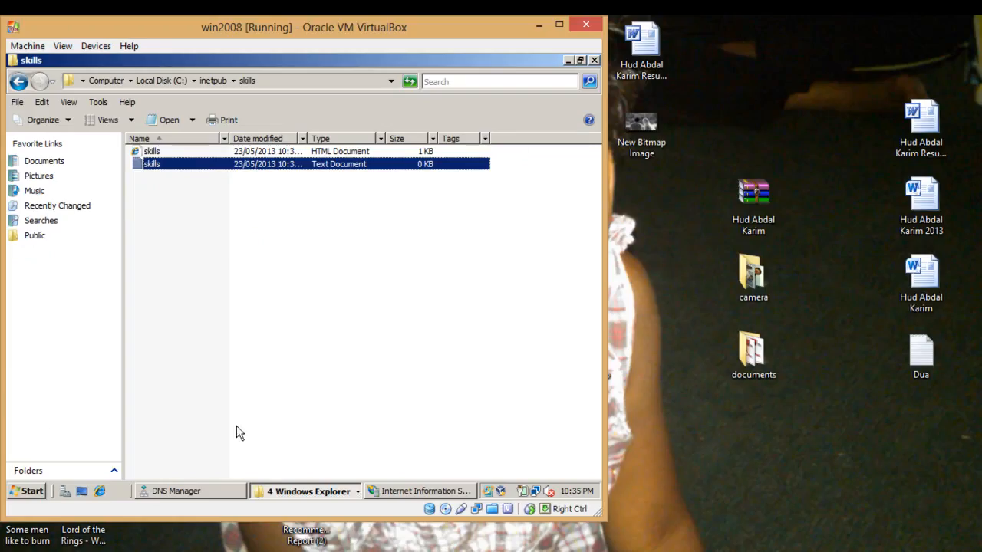
Step: Open Internet Explorer, browse to skills.huudak.com, view its skills.html page and highlight the welcome heading
click(99, 492)
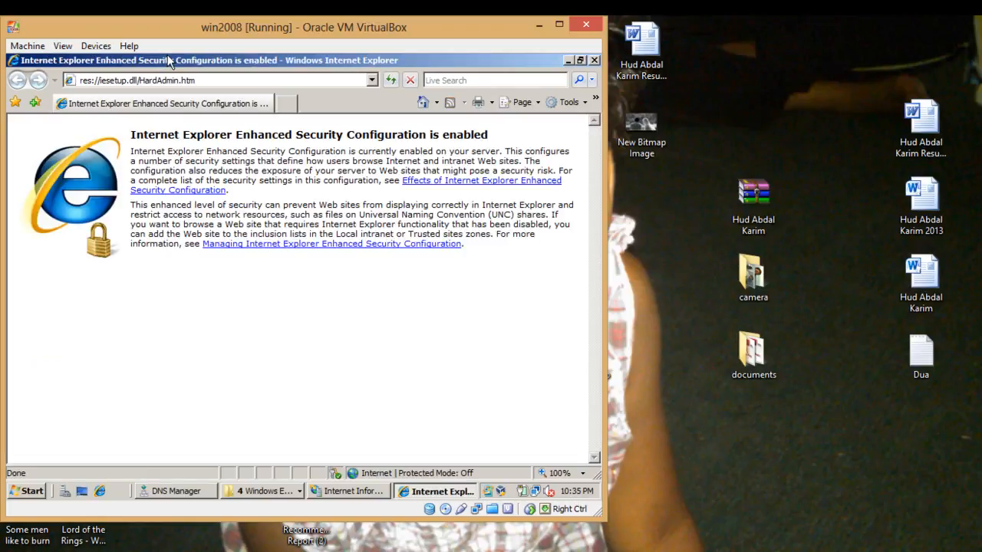
click(202, 79)
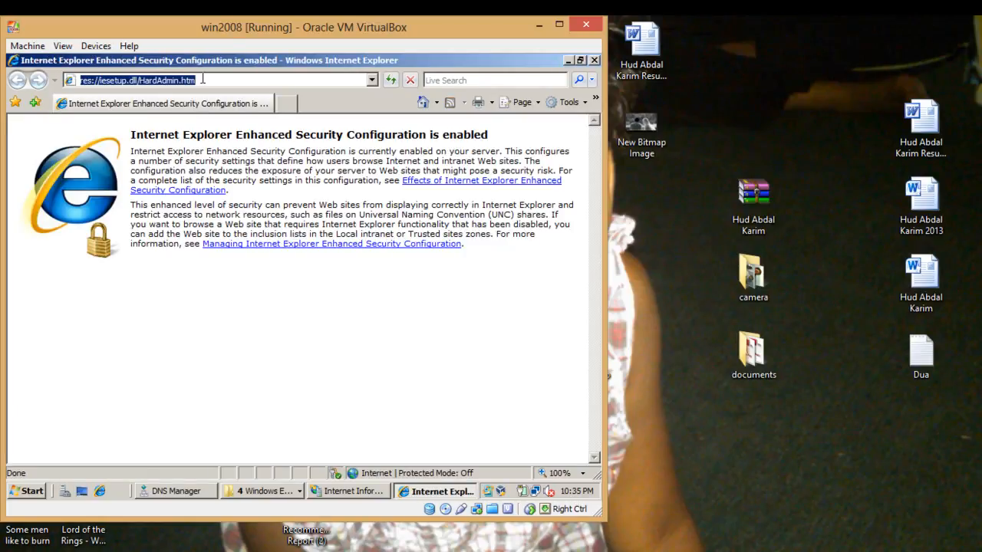
text(ski)
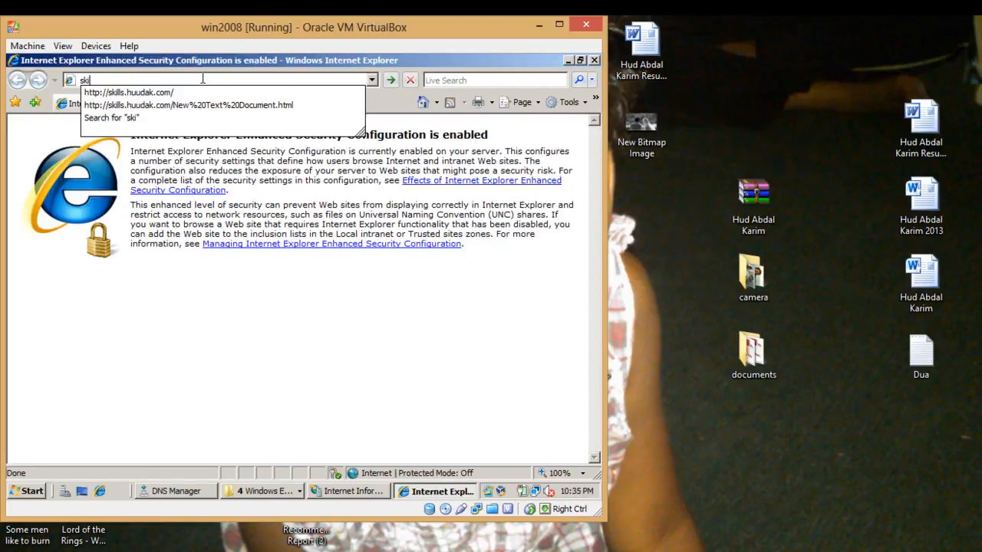
text(lls.huu)
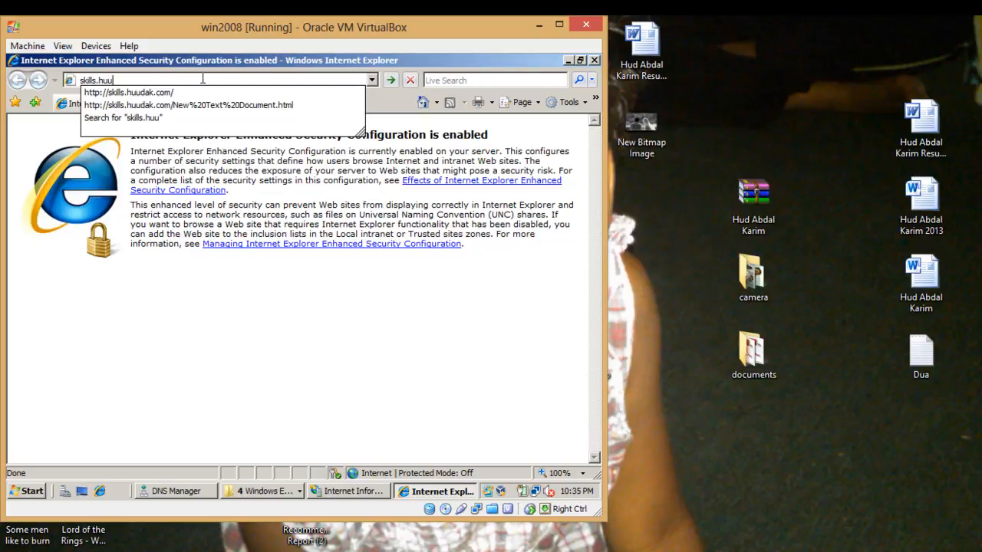
text(dad.)
key(BackSpace)
text(k.com)
key(Return)
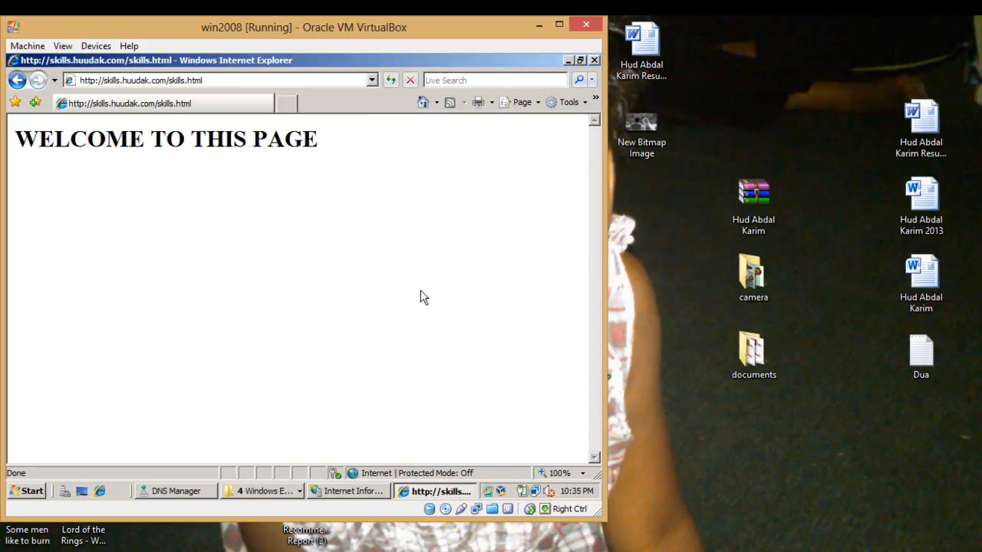
drag(344, 156, 268, 189)
click(361, 207)
Step: Review the huudak.com records in DNS Manager and the Directory Browsing settings in IIS Manager
click(193, 495)
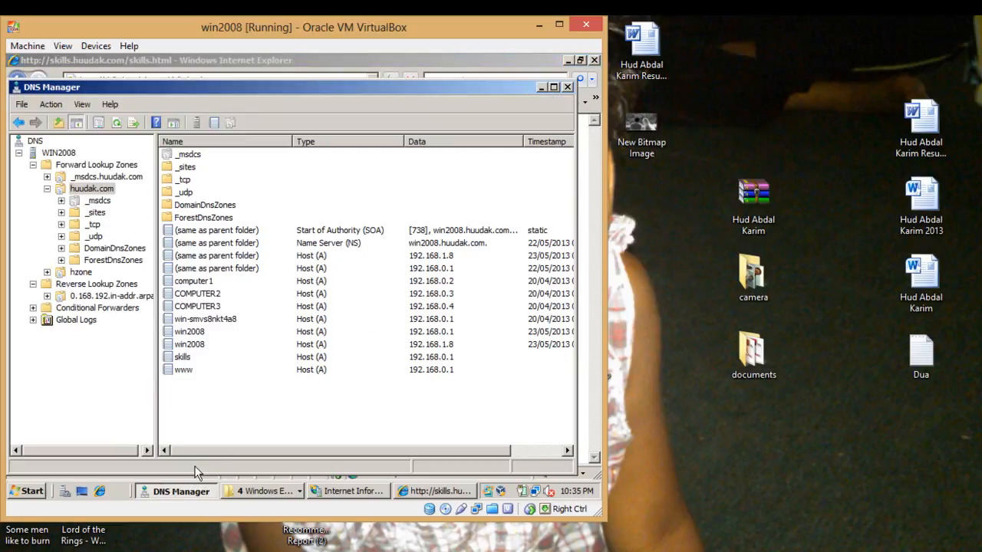
click(197, 491)
click(337, 491)
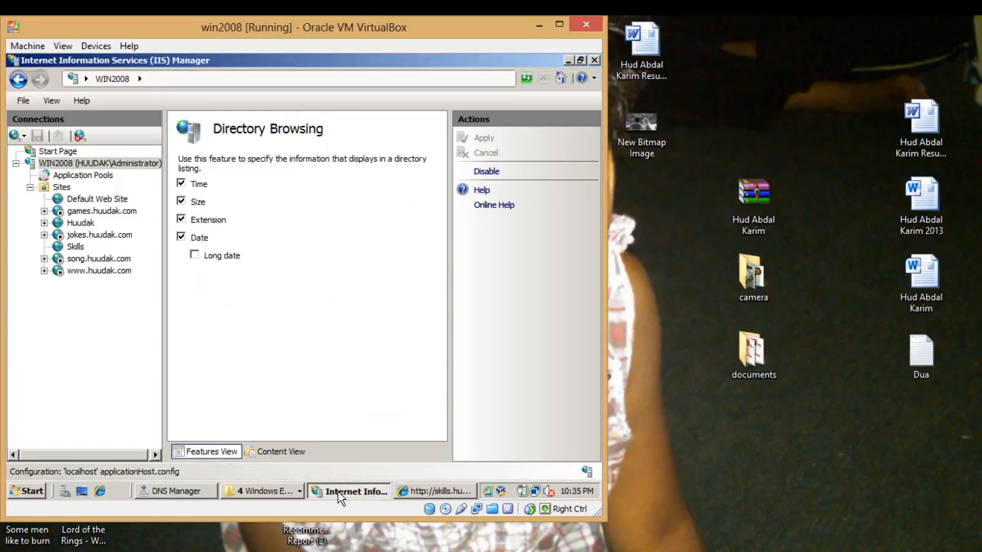
Step: Cancel the Add Role Services wizard without installing anything, and close Server Manager
click(261, 491)
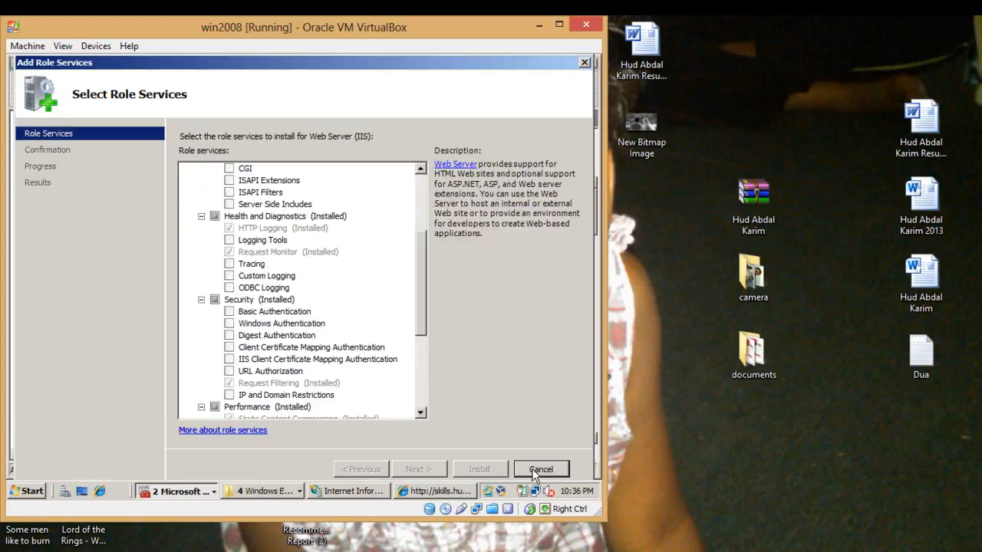
click(531, 471)
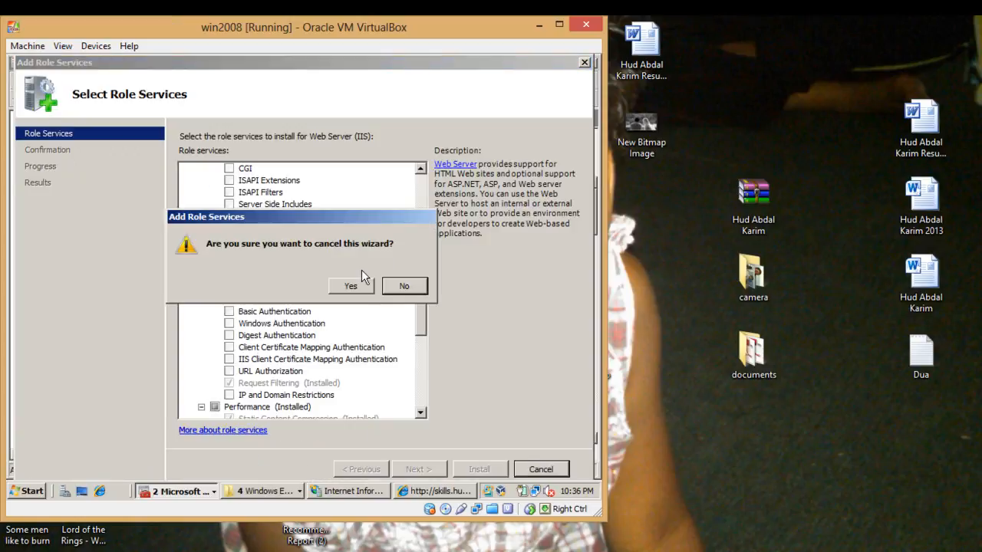
click(352, 286)
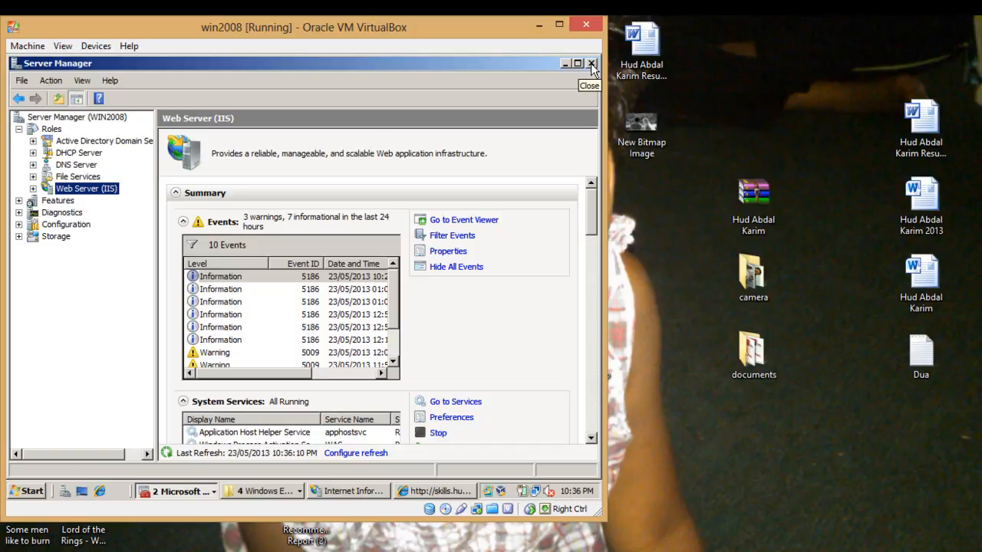
click(592, 65)
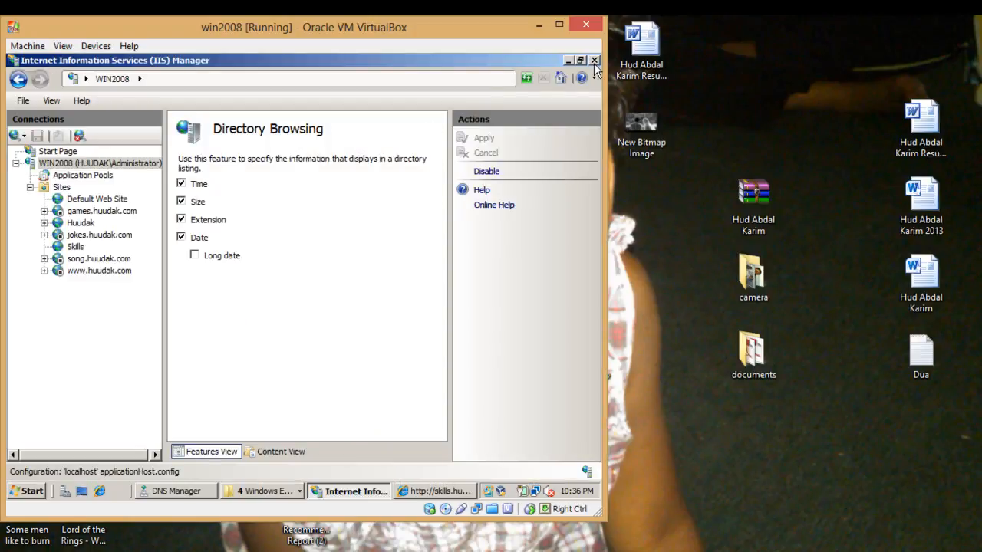